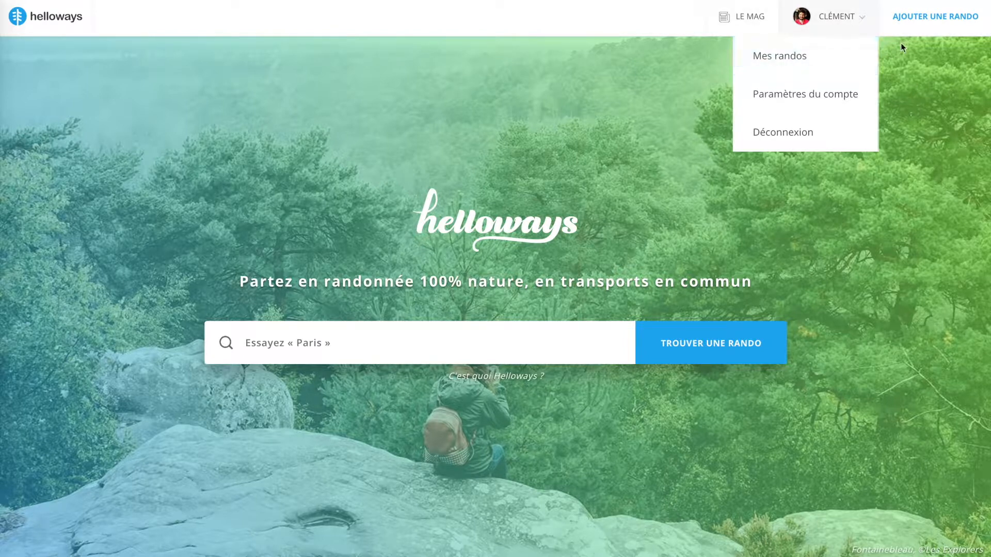
Open the form for adding a hike and point out its Tracé GPS upload section
{"action": "left_click", "coordinate": [936, 21]}
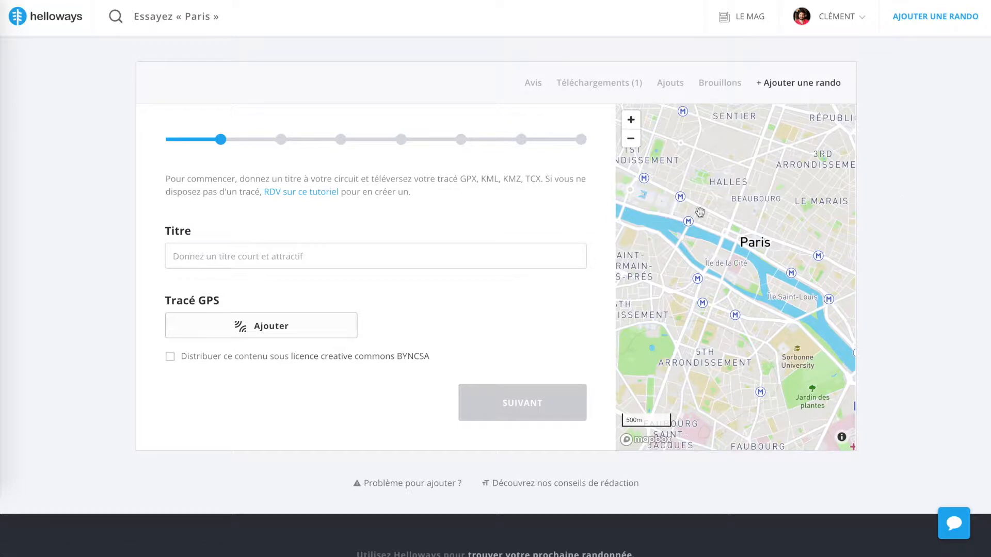
{"action": "double_click", "coordinate": [199, 305]}
{"action": "triple_click", "coordinate": [199, 304]}
{"action": "left_click", "coordinate": [274, 305]}
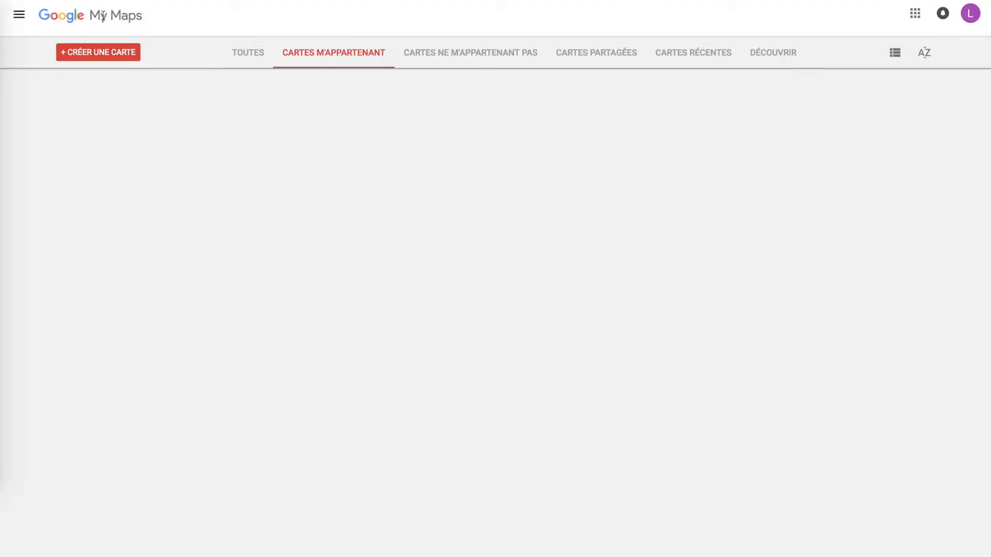
Switch to Google My Maps and create a new blank map
{"action": "double_click", "coordinate": [103, 16]}
{"action": "left_click", "coordinate": [103, 16]}
{"action": "left_click", "coordinate": [187, 106]}
{"action": "left_click", "coordinate": [114, 56]}
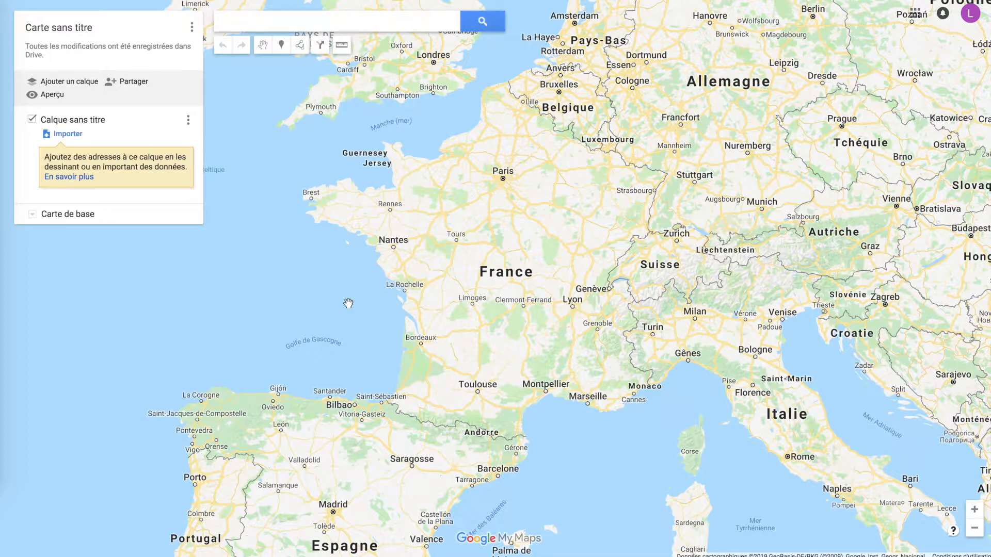
Try the satellite and terrain base maps, and restore the standard Carte style
{"action": "left_click_drag", "start_coordinate": [343, 306], "coordinate": [387, 328]}
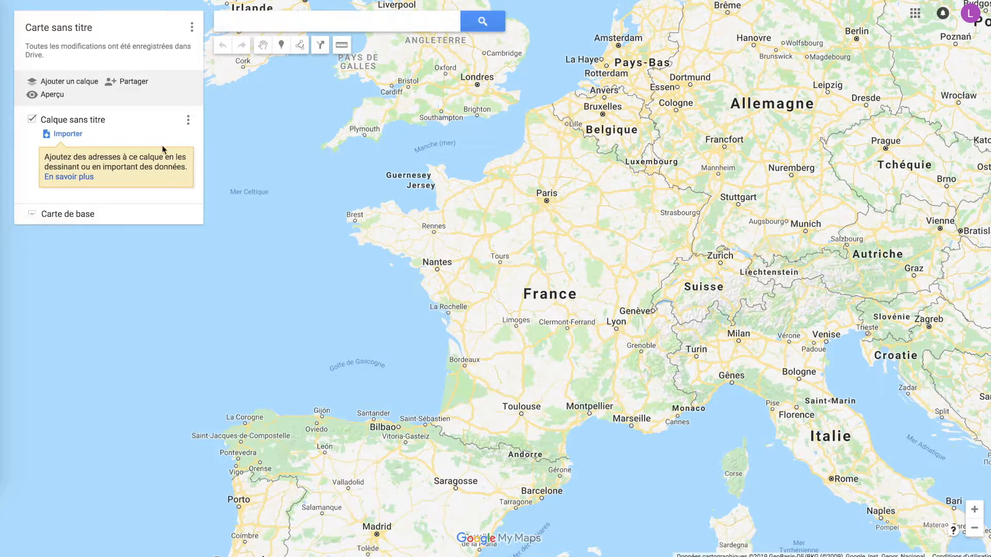
{"action": "left_click", "coordinate": [32, 216]}
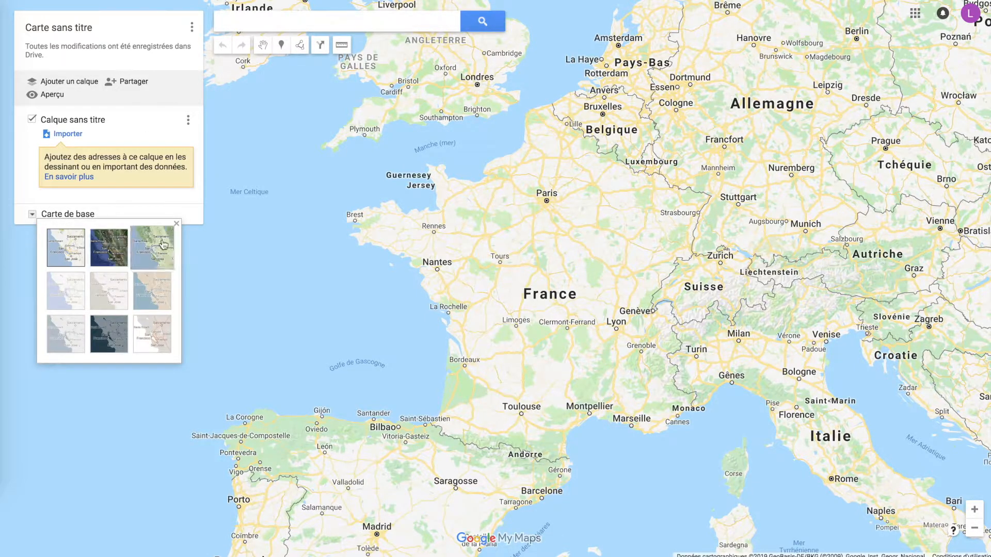
{"action": "left_click", "coordinate": [109, 247]}
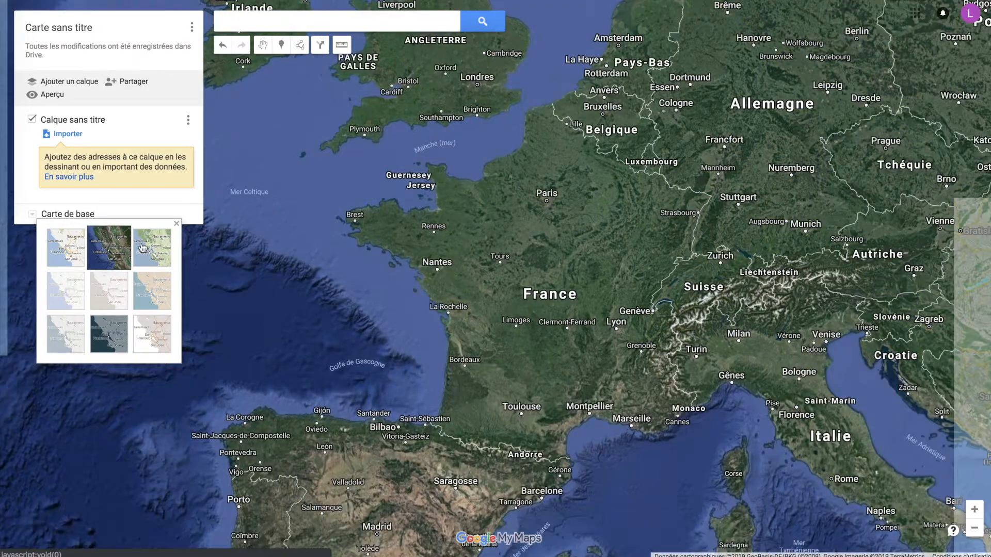
{"action": "left_click", "coordinate": [148, 248]}
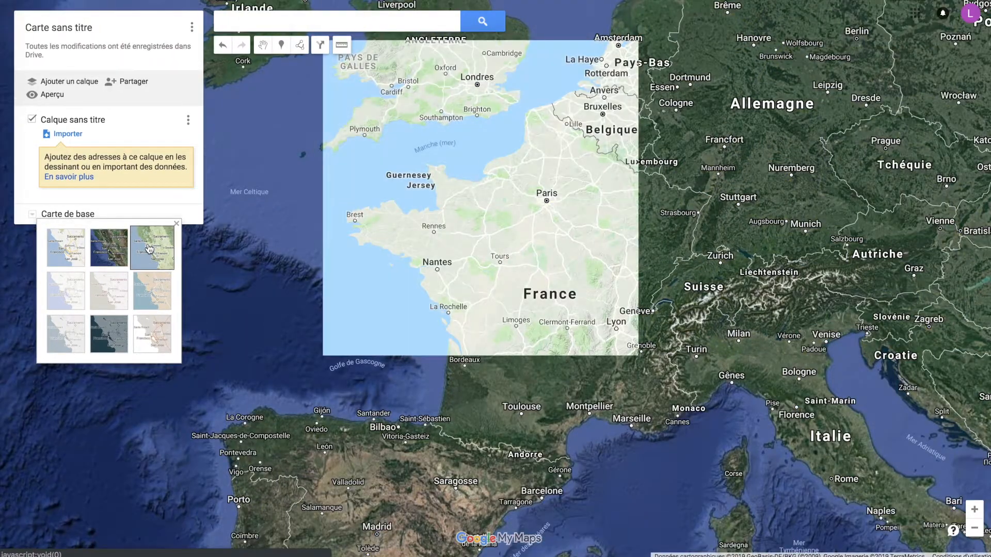
{"action": "left_click", "coordinate": [75, 253]}
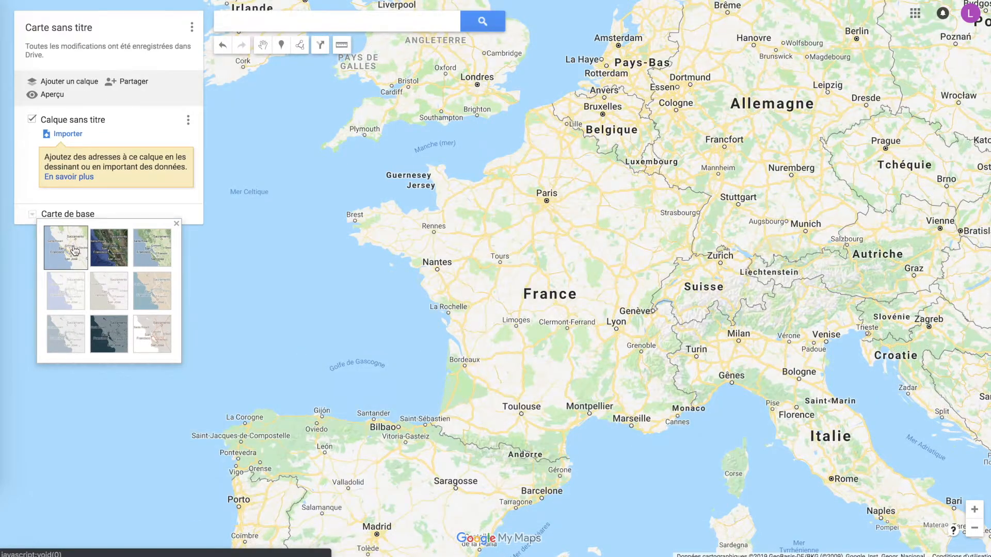
{"action": "left_click", "coordinate": [176, 224]}
Search the map for "gare de Chevreuse" and clear the search result, keeping the view on the station
{"action": "left_click_drag", "start_coordinate": [514, 204], "coordinate": [511, 227]}
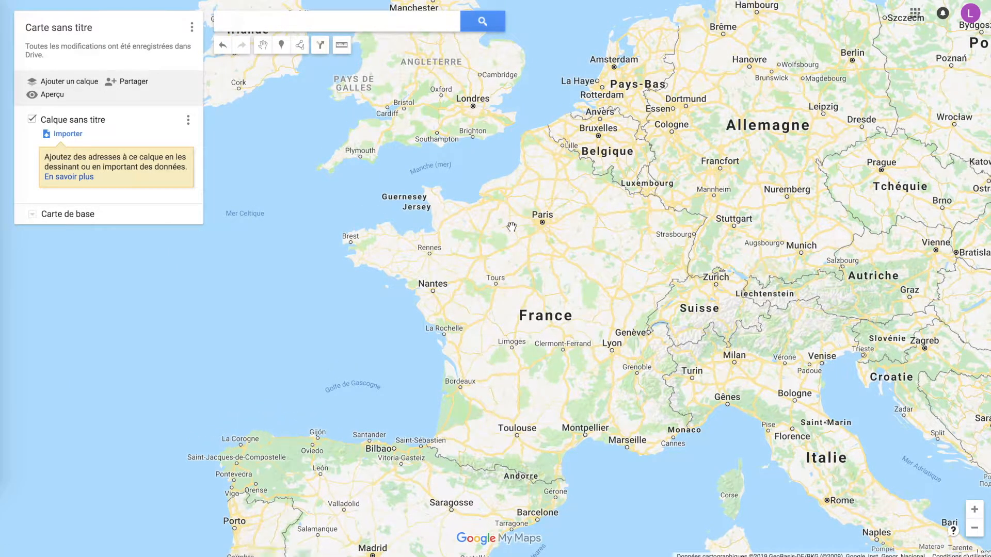
{"action": "left_click", "coordinate": [359, 27]}
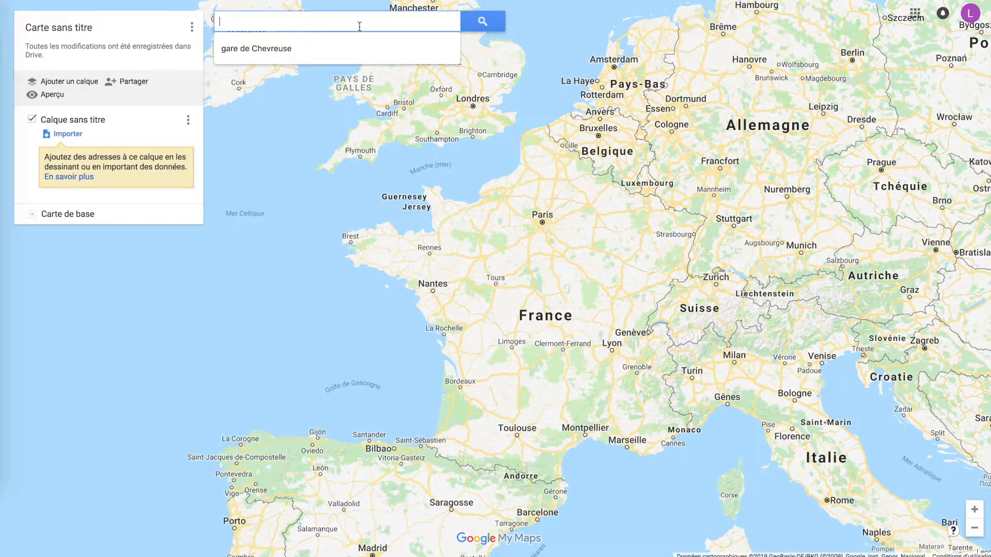
{"action": "left_click", "coordinate": [347, 47]}
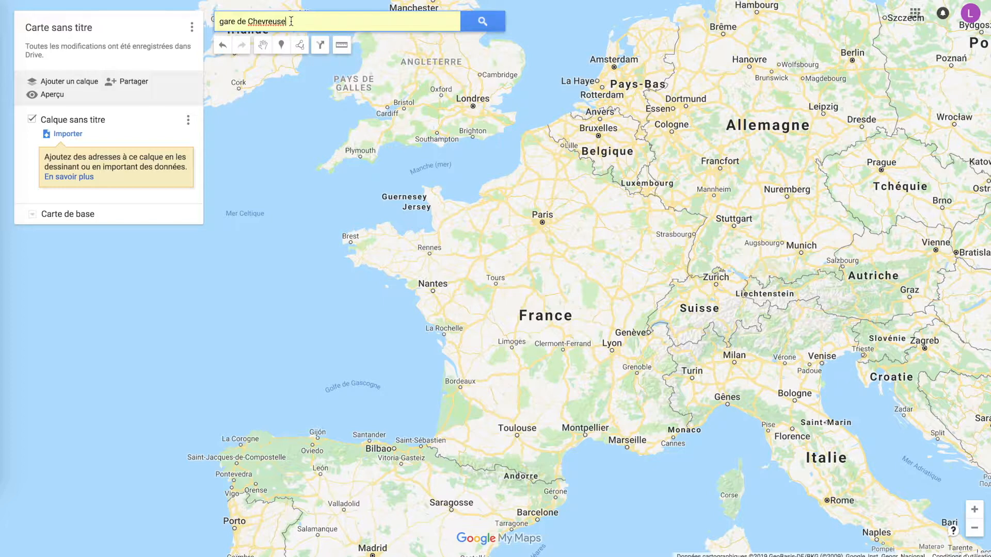
{"action": "key", "text": "Return"}
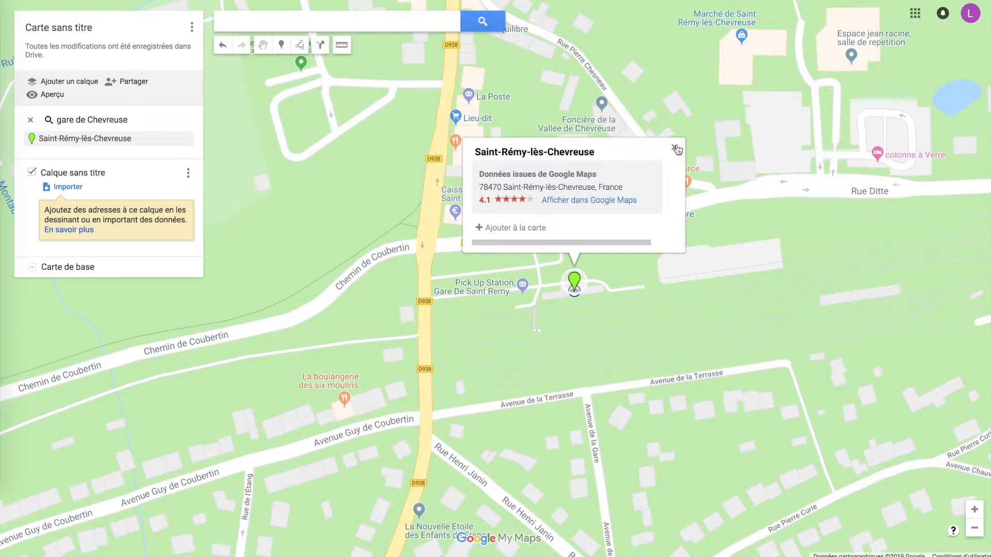
{"action": "left_click", "coordinate": [675, 149]}
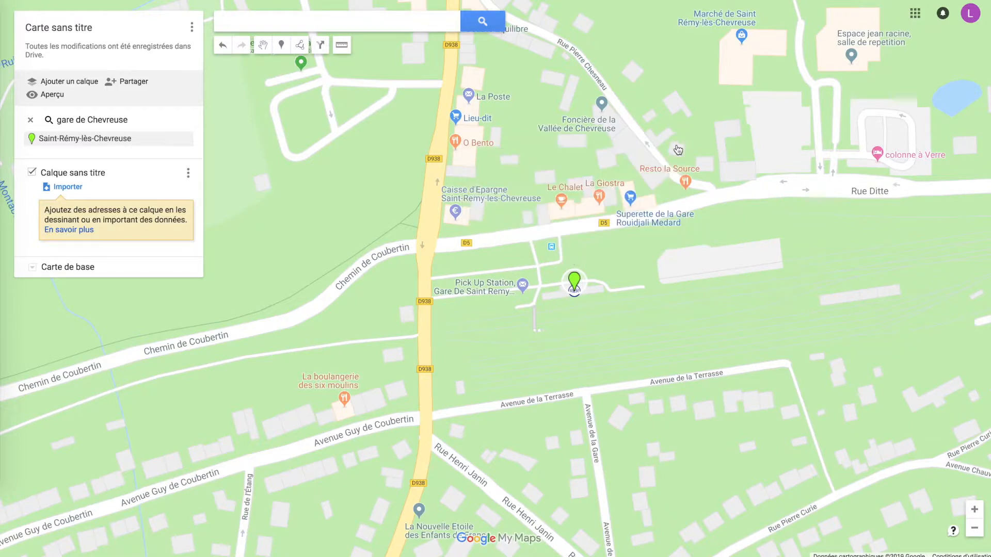
{"action": "left_click", "coordinate": [31, 120]}
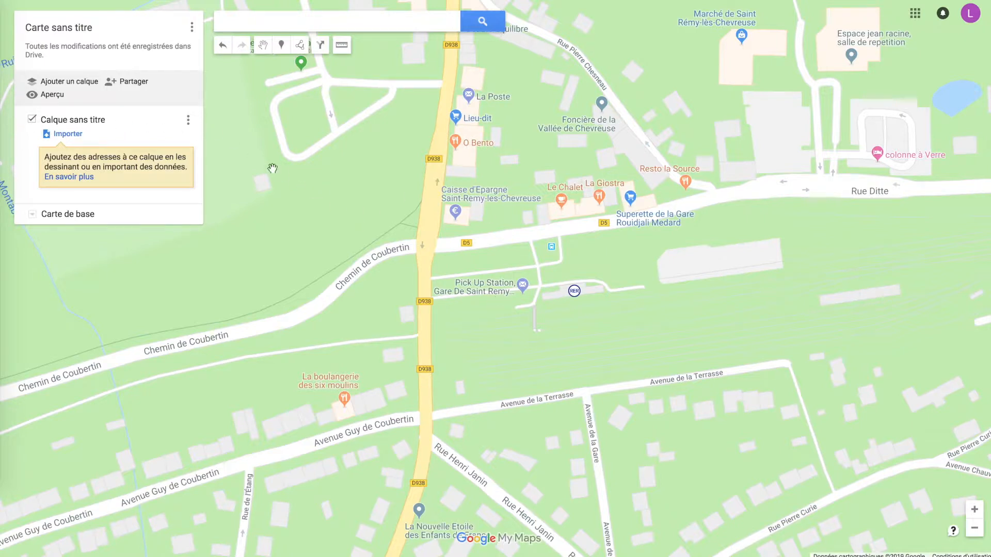
Rename the untitled layer as "Rando A/R Chevreuse"
{"action": "left_click", "coordinate": [188, 121]}
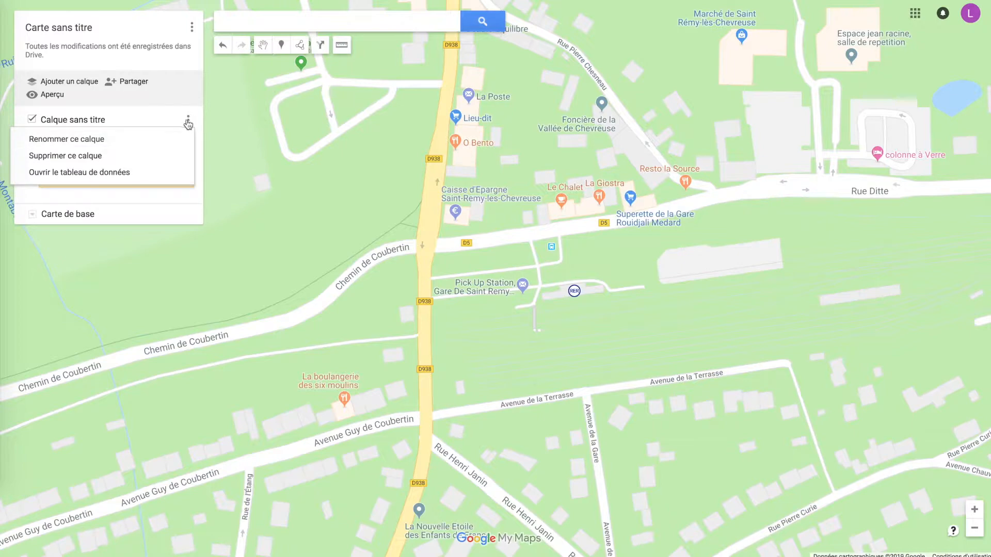
{"action": "left_click", "coordinate": [111, 139]}
{"action": "type", "text": "Rando "}
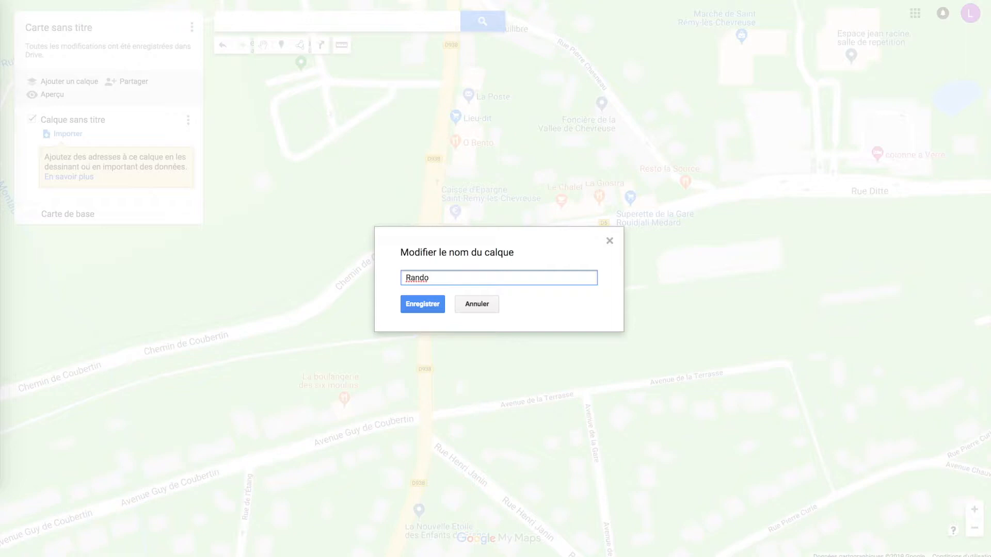
{"action": "type", "text": "A/R Chevreuse"}
{"action": "left_click", "coordinate": [420, 303]}
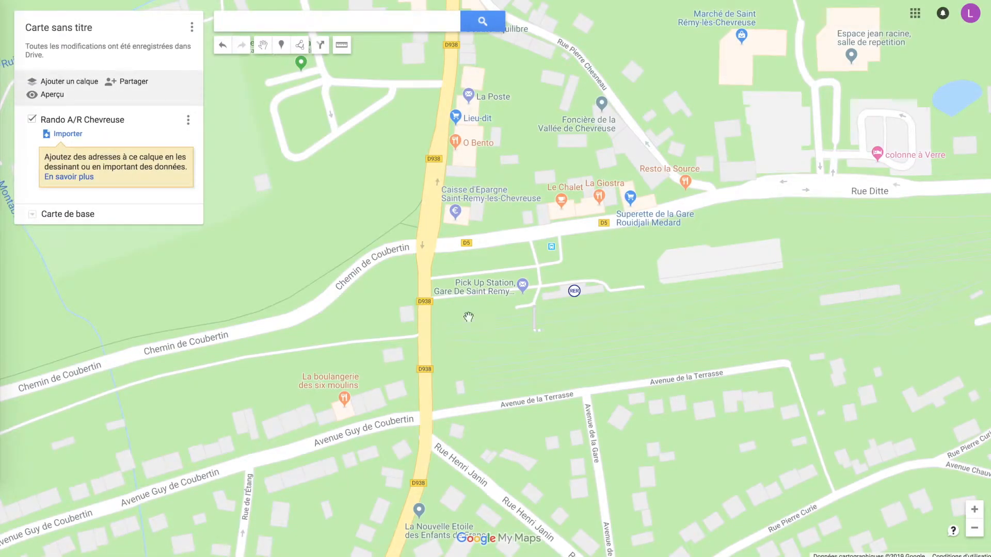
Examine the streets around Saint-Rémy-lès-Chevreuse station at several zoom levels
{"action": "left_click_drag", "start_coordinate": [582, 336], "coordinate": [554, 299]}
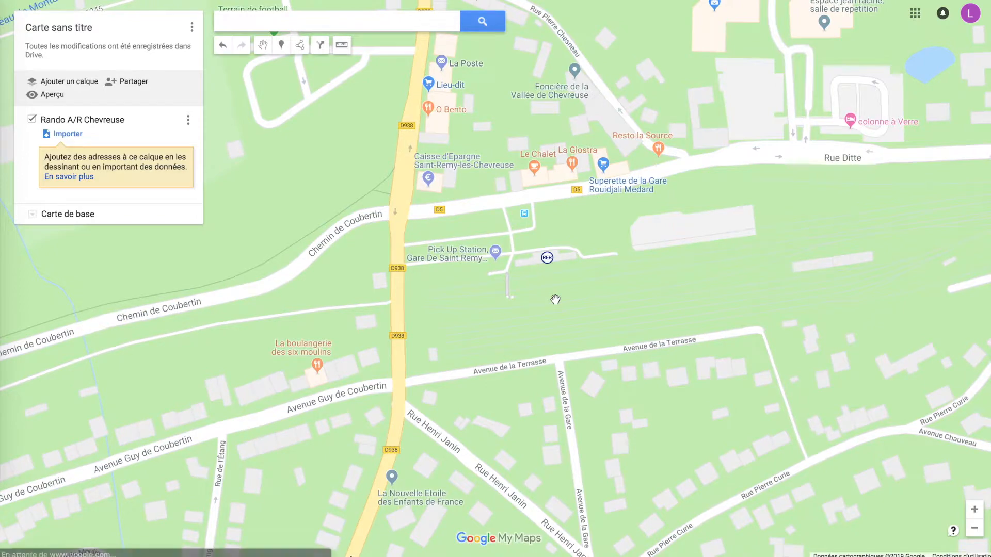
{"action": "scroll", "coordinate": [555, 300], "scroll_direction": "up", "scroll_amount": 4}
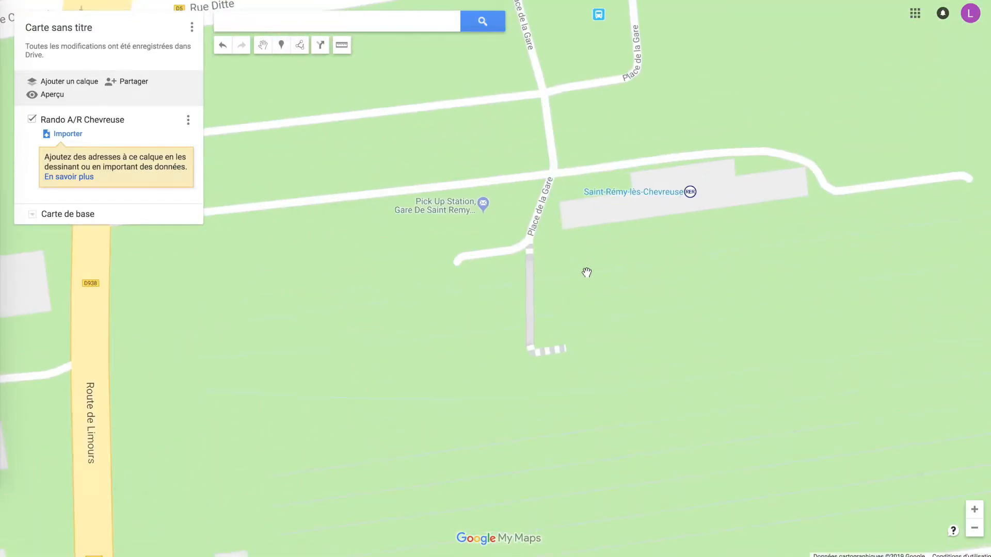
{"action": "left_click_drag", "start_coordinate": [586, 272], "coordinate": [480, 349]}
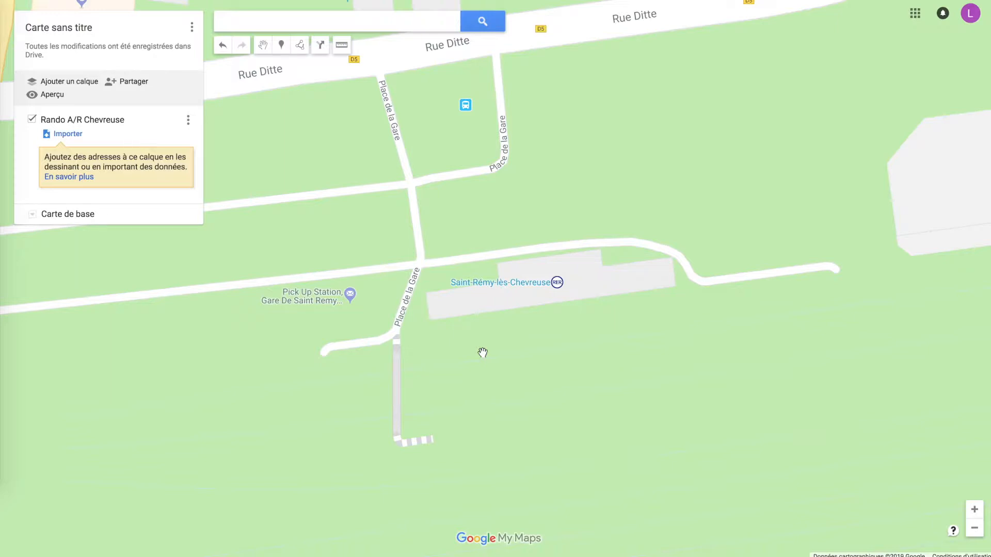
{"action": "scroll", "coordinate": [483, 352], "scroll_direction": "down", "scroll_amount": 5}
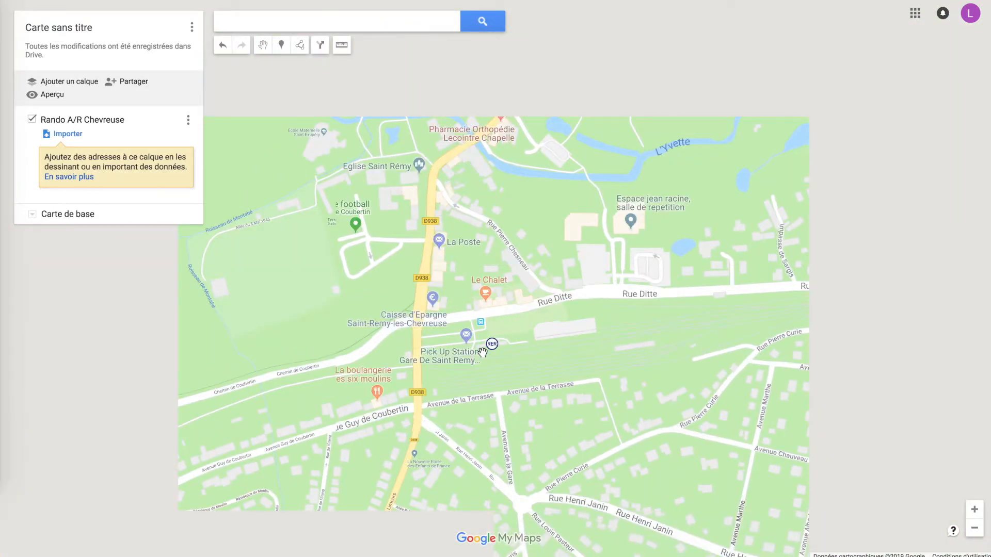
{"action": "scroll", "coordinate": [482, 353], "scroll_direction": "up", "scroll_amount": 3}
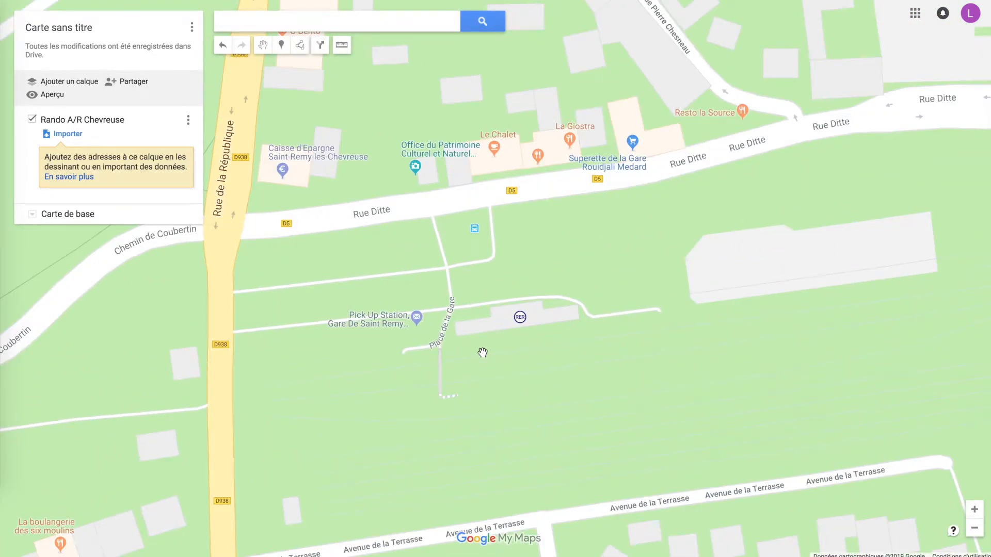
{"action": "scroll", "coordinate": [483, 353], "scroll_direction": "up", "scroll_amount": 3}
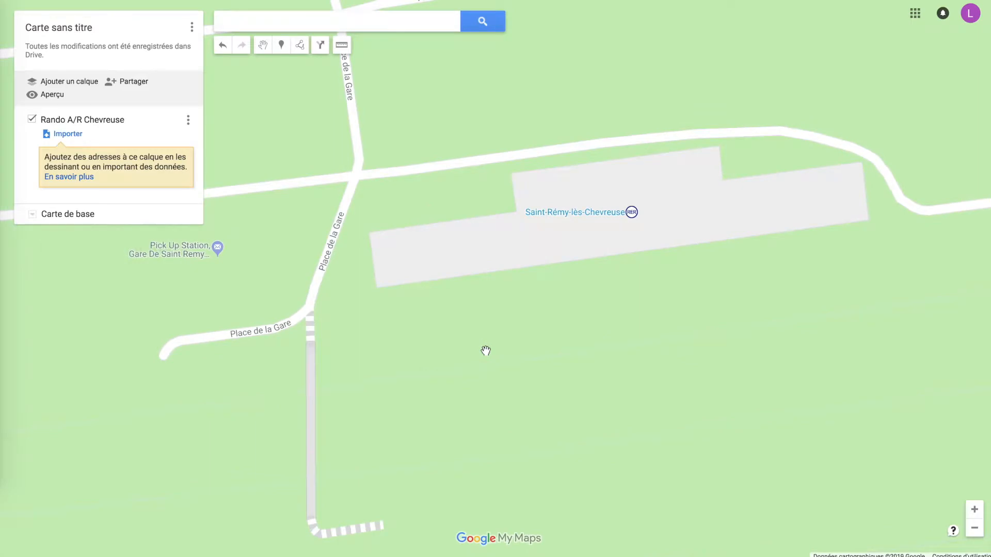
{"action": "scroll", "coordinate": [486, 351], "scroll_direction": "down", "scroll_amount": 3}
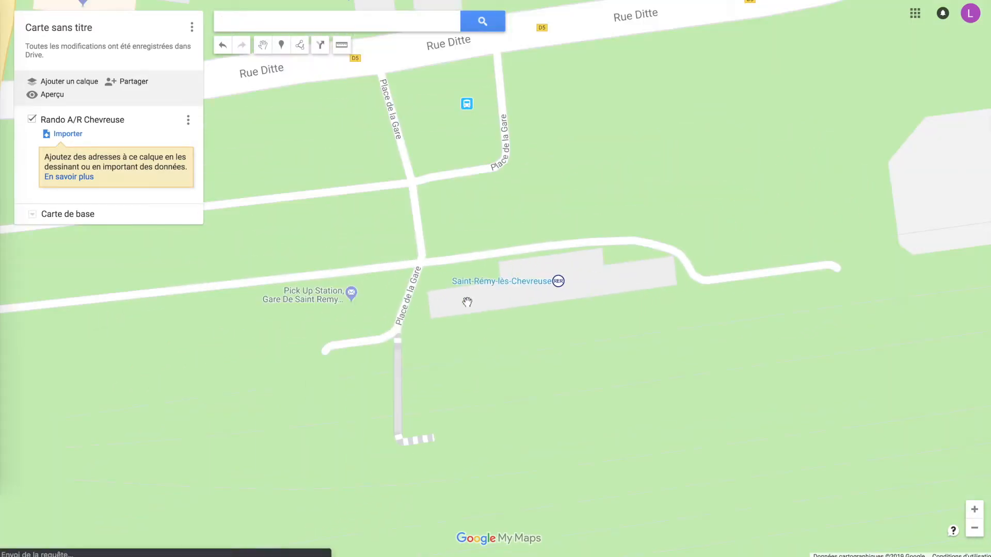
{"action": "scroll", "coordinate": [488, 340], "scroll_direction": "down", "scroll_amount": 1}
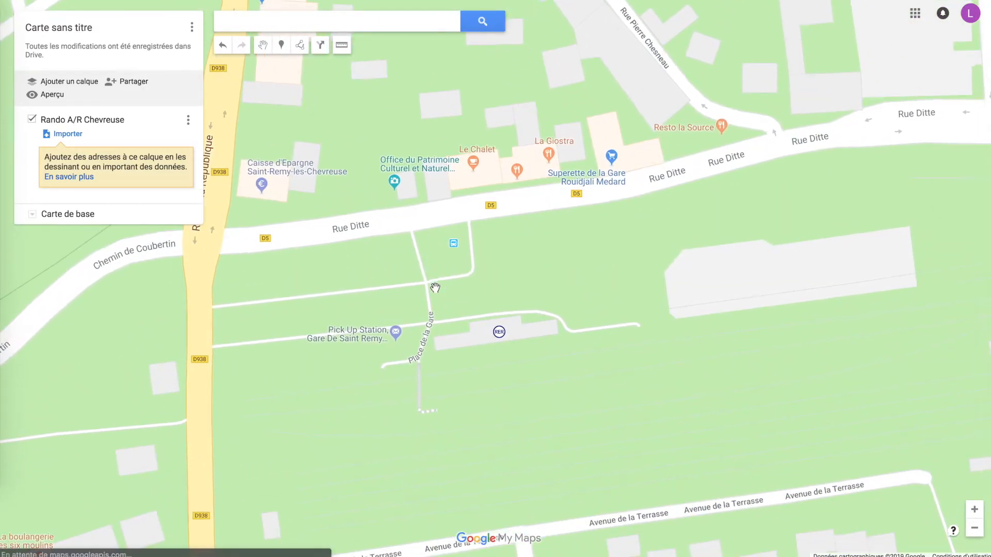
{"action": "scroll", "coordinate": [436, 290], "scroll_direction": "up", "scroll_amount": 3}
{"action": "left_click_drag", "start_coordinate": [470, 318], "coordinate": [536, 281]}
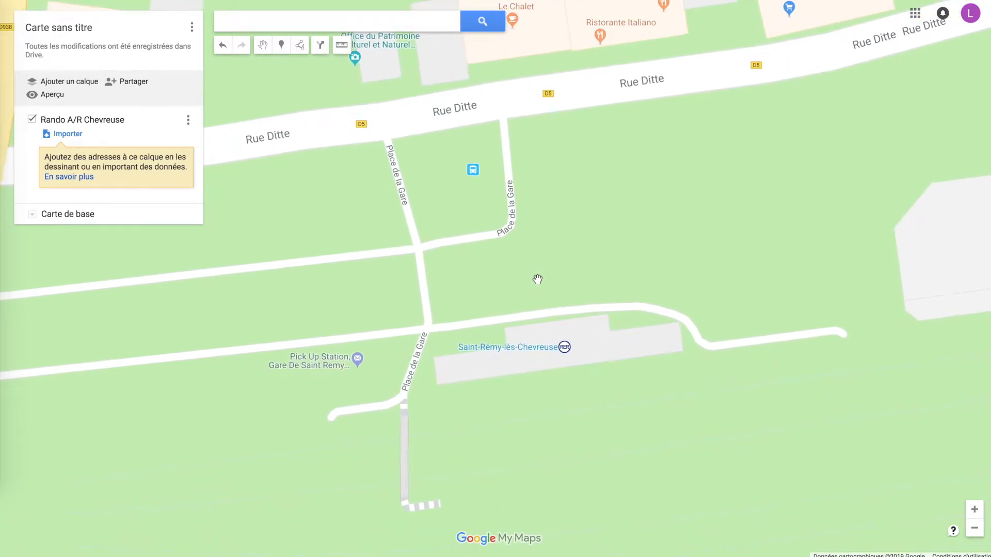
Start a line in front of Saint-Rémy-lès-Chevreuse station and trace it west along the access road to Place de la Gare
{"action": "left_click", "coordinate": [301, 47]}
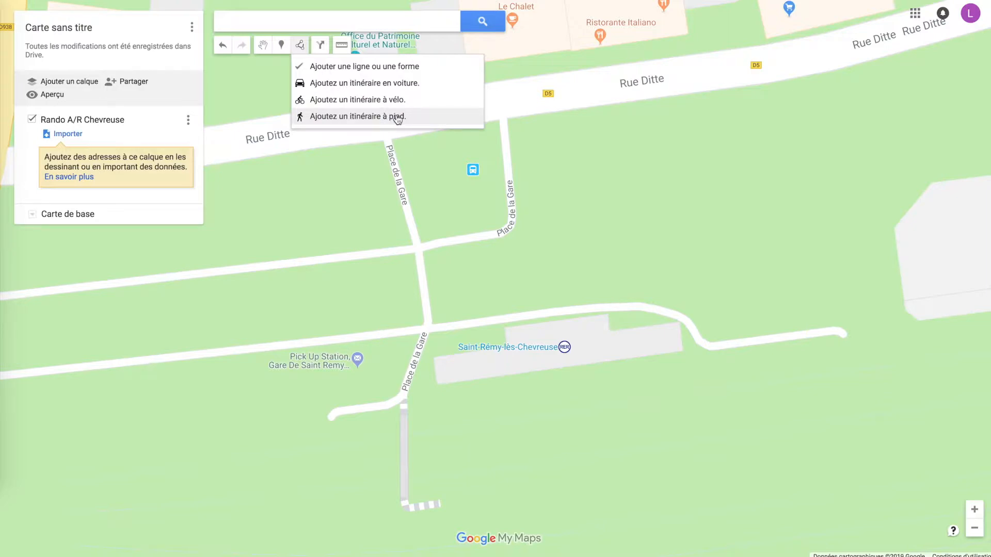
{"action": "left_click", "coordinate": [379, 73]}
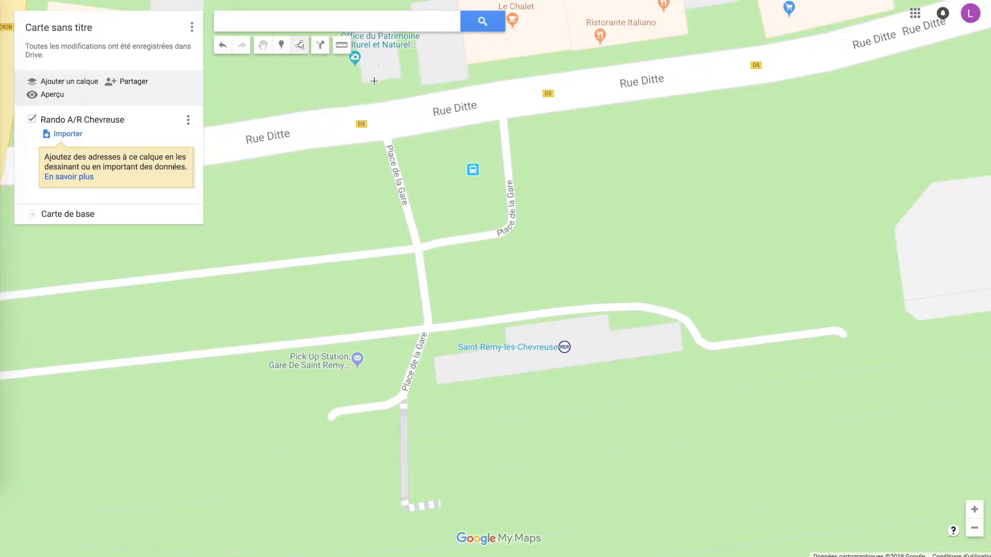
{"action": "left_click", "coordinate": [559, 312]}
{"action": "left_click", "coordinate": [502, 318]}
{"action": "left_click", "coordinate": [456, 324]}
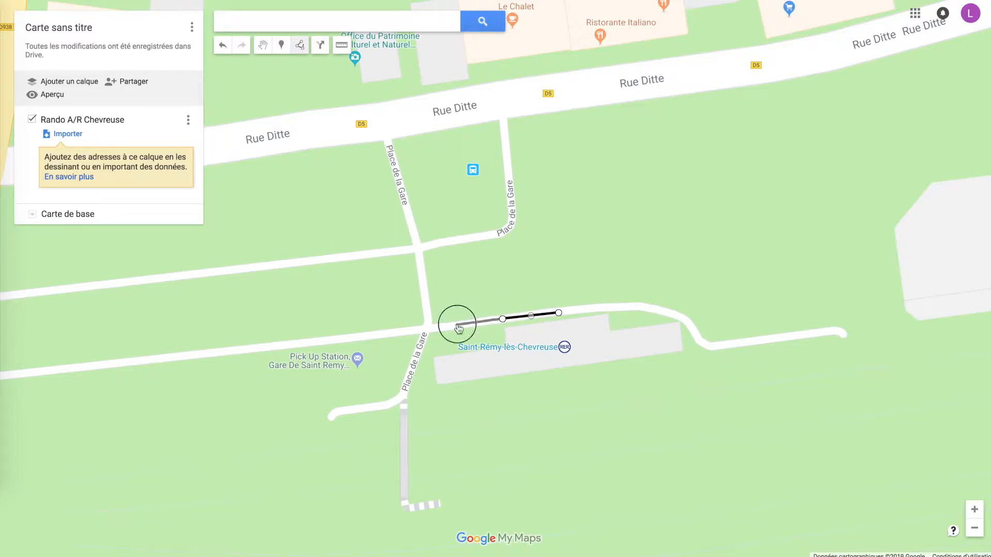
{"action": "left_click", "coordinate": [429, 327]}
Continue the line north along Place de la Gare to the far side of Rue Ditte
{"action": "left_click", "coordinate": [424, 286]}
{"action": "left_click", "coordinate": [419, 247]}
{"action": "left_click", "coordinate": [407, 200]}
{"action": "left_click", "coordinate": [390, 147]}
{"action": "left_click", "coordinate": [377, 109]}
Extend the line west along Rue Ditte to its junction with Rue de la République
{"action": "left_click", "coordinate": [311, 111]}
{"action": "left_click", "coordinate": [264, 120]}
{"action": "left_click", "coordinate": [219, 125]}
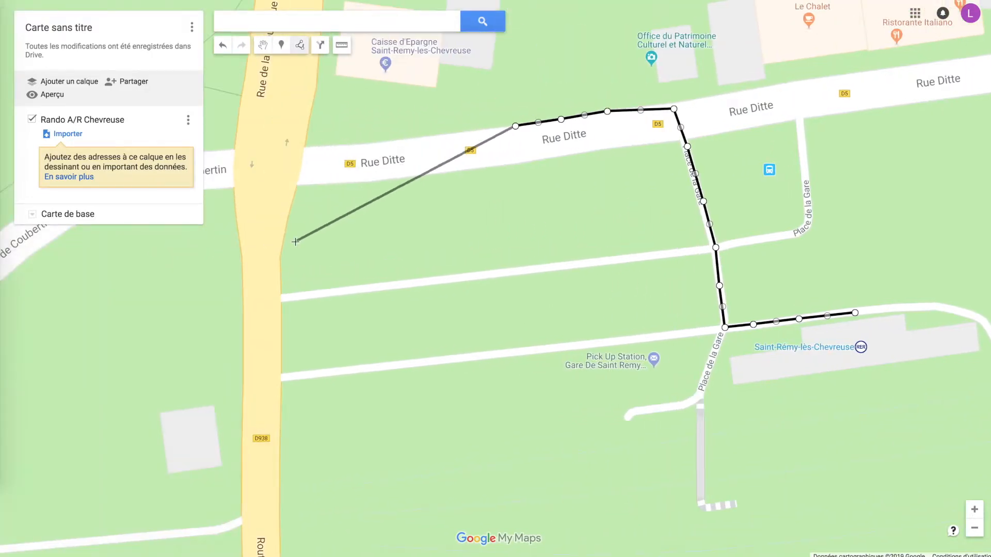
{"action": "left_click", "coordinate": [450, 135]}
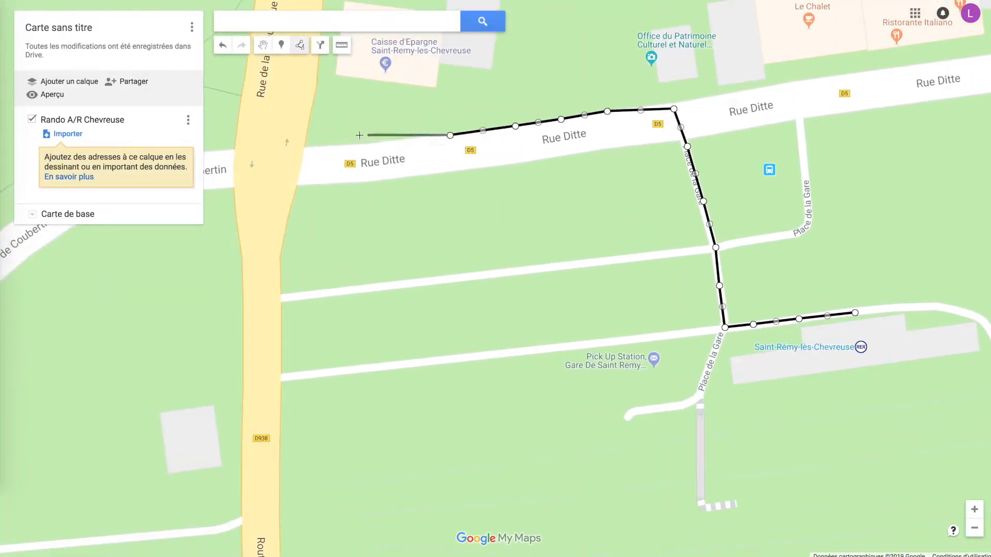
{"action": "left_click", "coordinate": [340, 144]}
{"action": "left_click", "coordinate": [304, 146]}
Carry the line across Rue de la République to the footpath on its west side, north of Chemin de Coubertin
{"action": "left_click", "coordinate": [314, 116]}
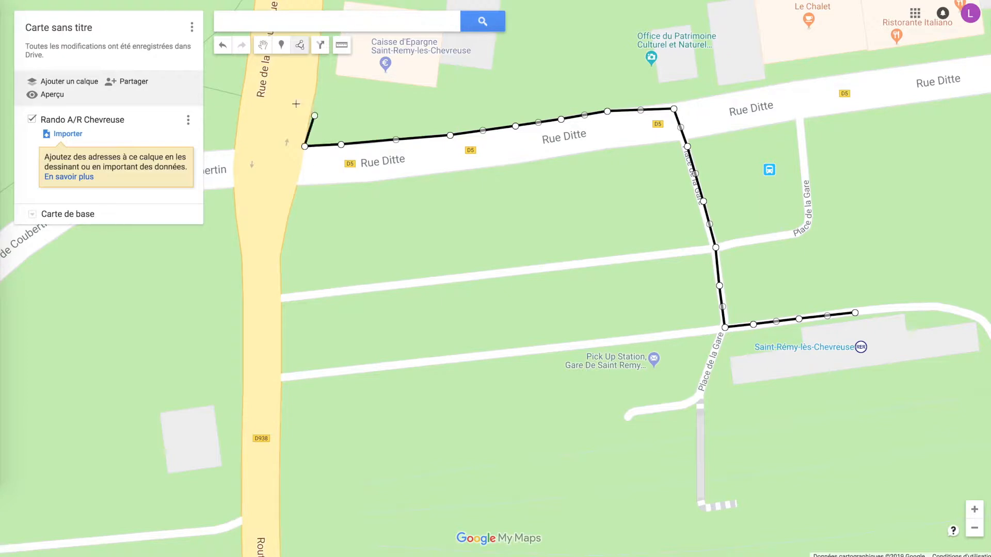
{"action": "left_click", "coordinate": [244, 95]}
{"action": "key", "text": "Left"}
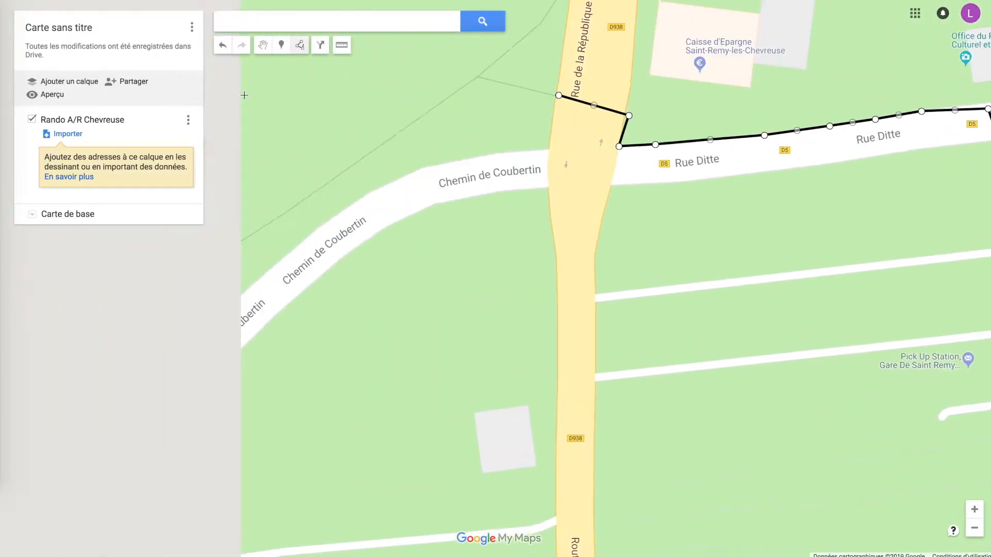
{"action": "key", "text": "Up"}
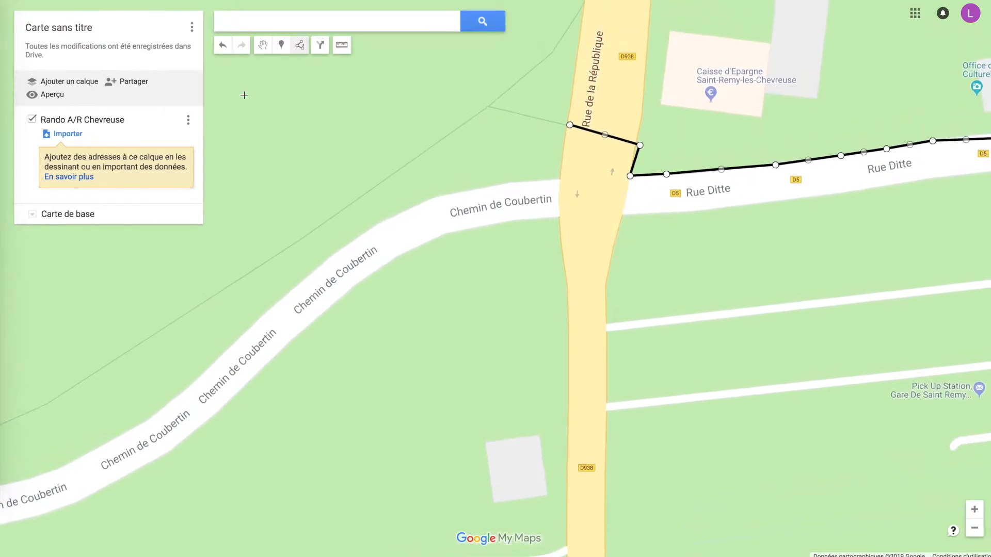
{"action": "key", "text": "Up"}
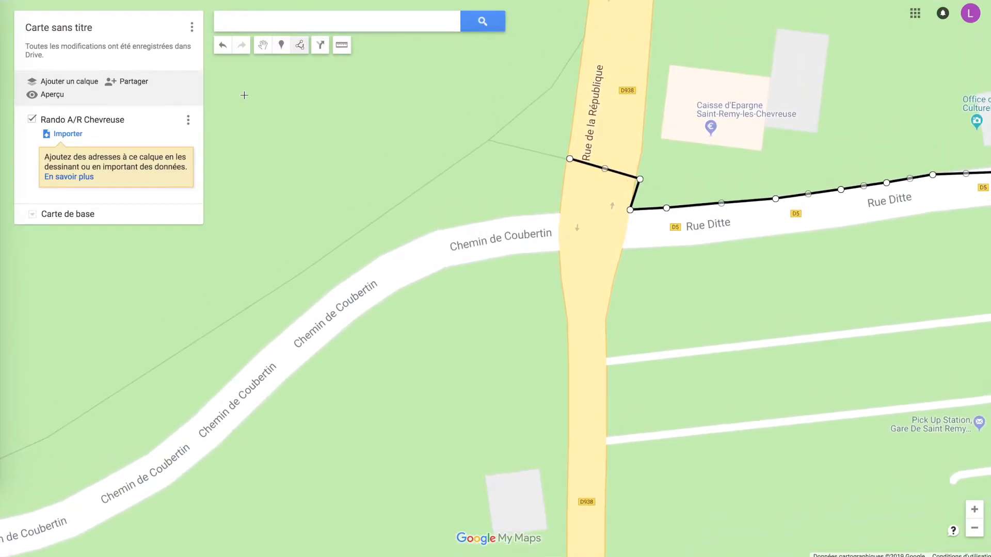
{"action": "left_click", "coordinate": [507, 165]}
Trace the footpath southwest alongside Chemin de Coubertin and finish with two points off the path to its northwest
{"action": "left_click", "coordinate": [425, 223]}
{"action": "left_click", "coordinate": [349, 274]}
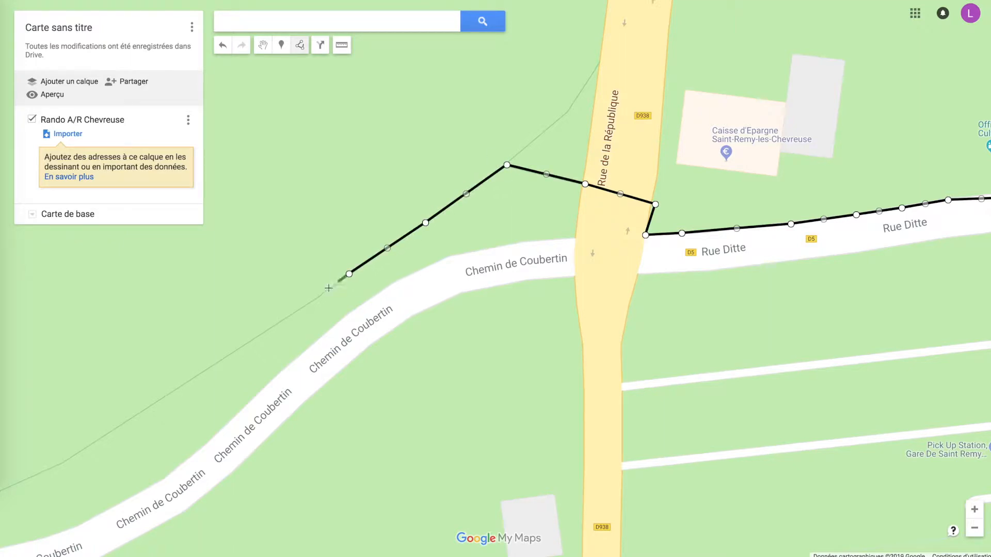
{"action": "left_click", "coordinate": [269, 330]}
{"action": "left_click", "coordinate": [168, 308]}
{"action": "left_click", "coordinate": [284, 234]}
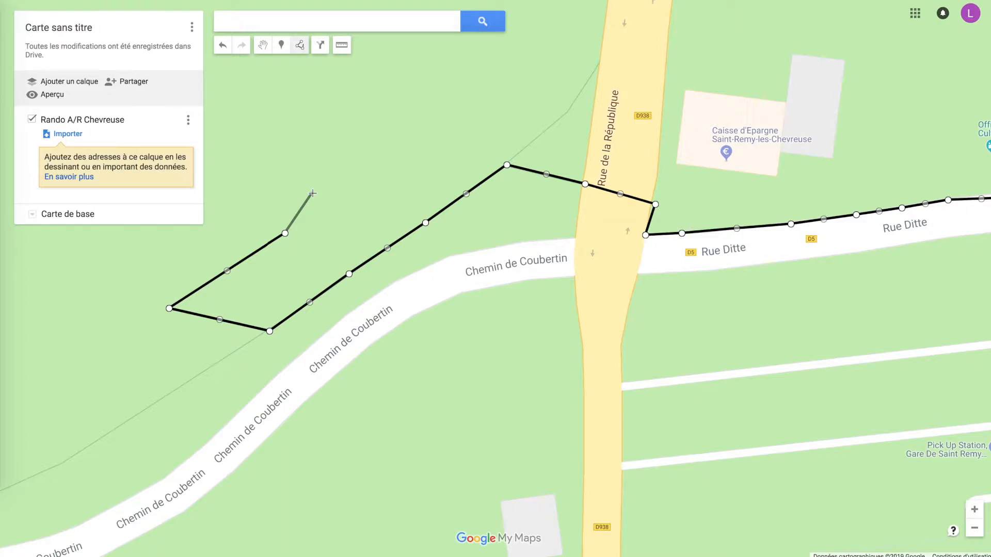
End the line and save it under the name Rando A/R Chevreuse
{"action": "key", "text": "Return"}
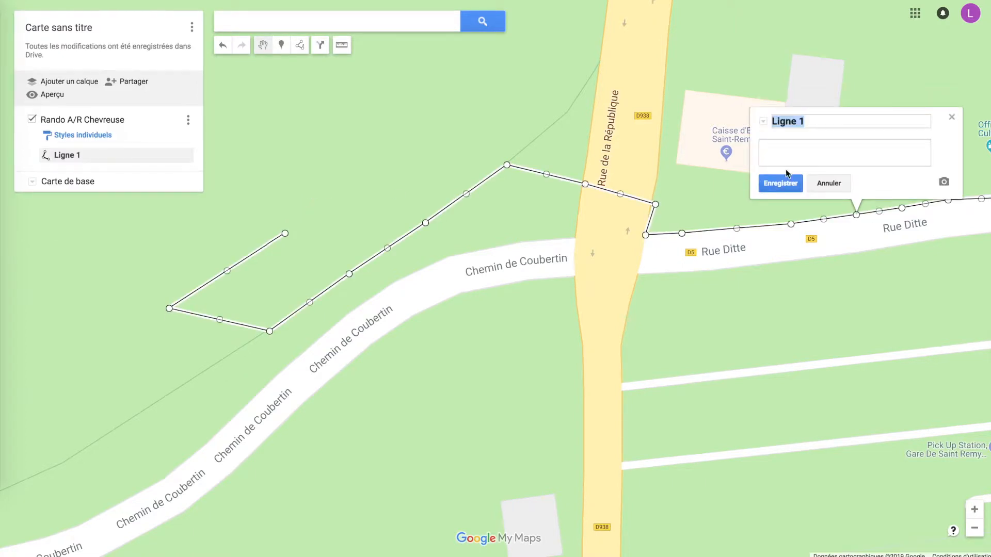
{"action": "type", "text": "Rando A/R Chevreuse"}
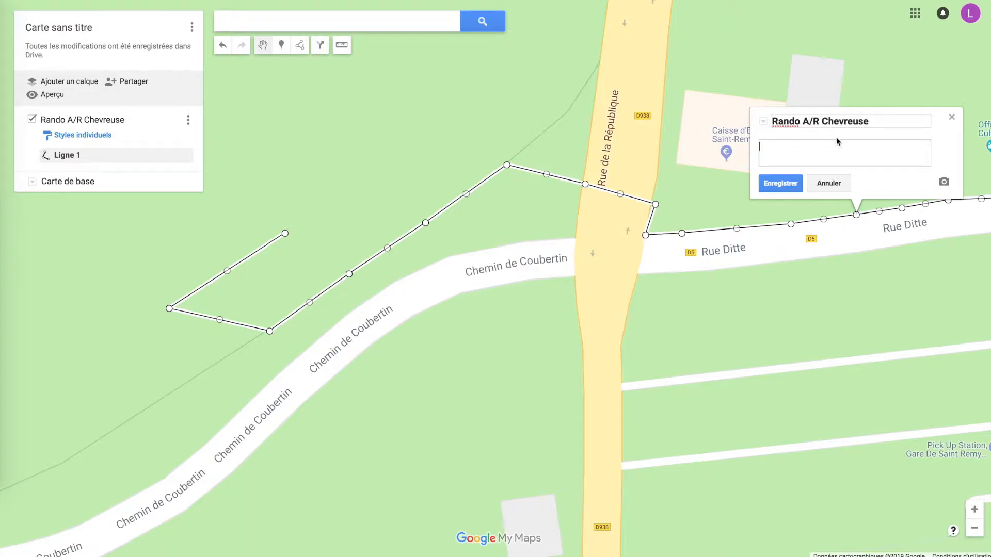
{"action": "left_click", "coordinate": [767, 183]}
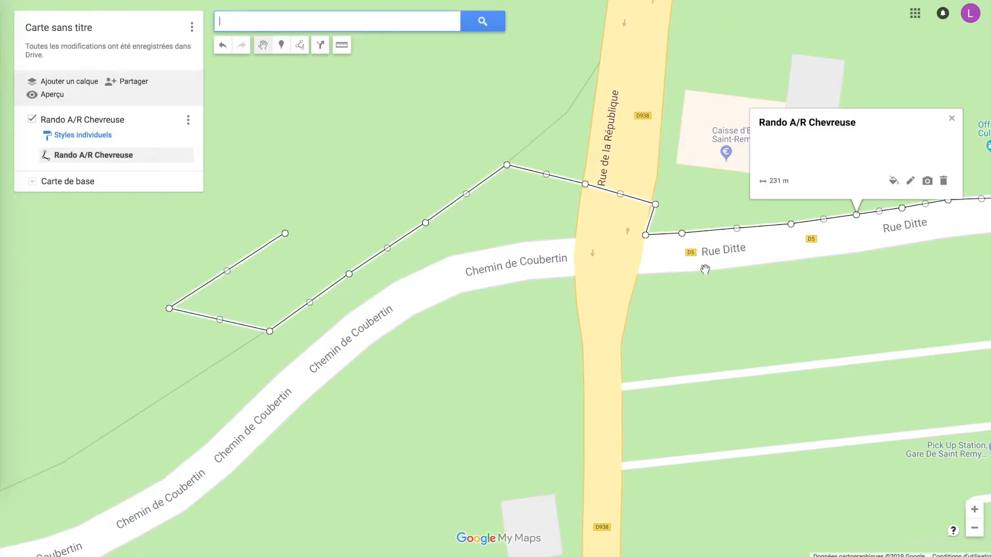
Delete the last two points of the line, which lie off the footpath
{"action": "left_click_drag", "start_coordinate": [365, 310], "coordinate": [652, 300]}
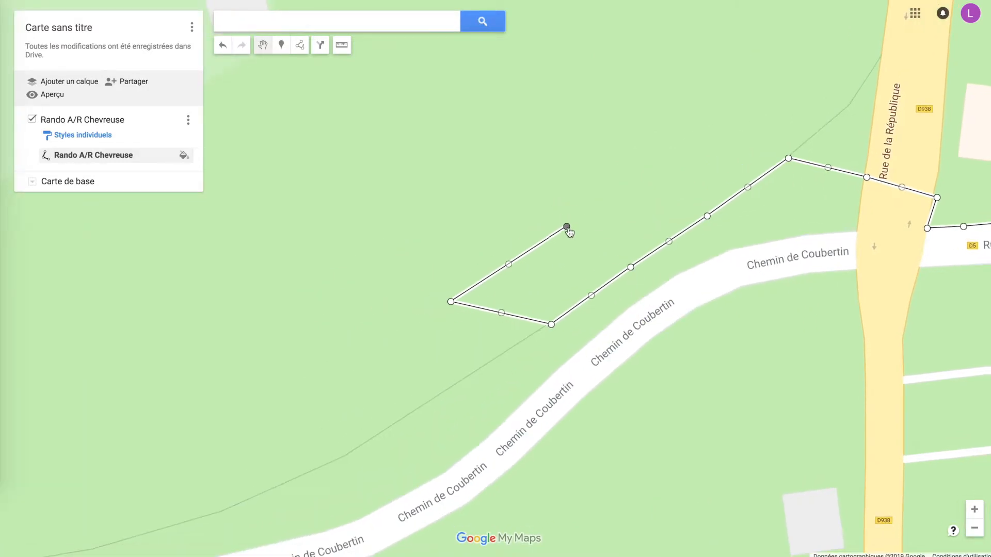
{"action": "right_click", "coordinate": [567, 227]}
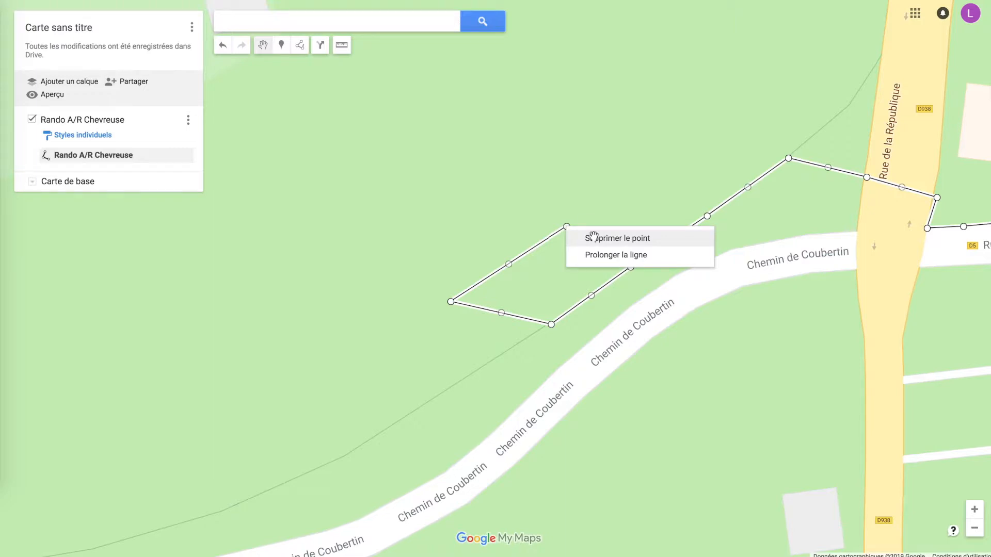
{"action": "left_click", "coordinate": [594, 239]}
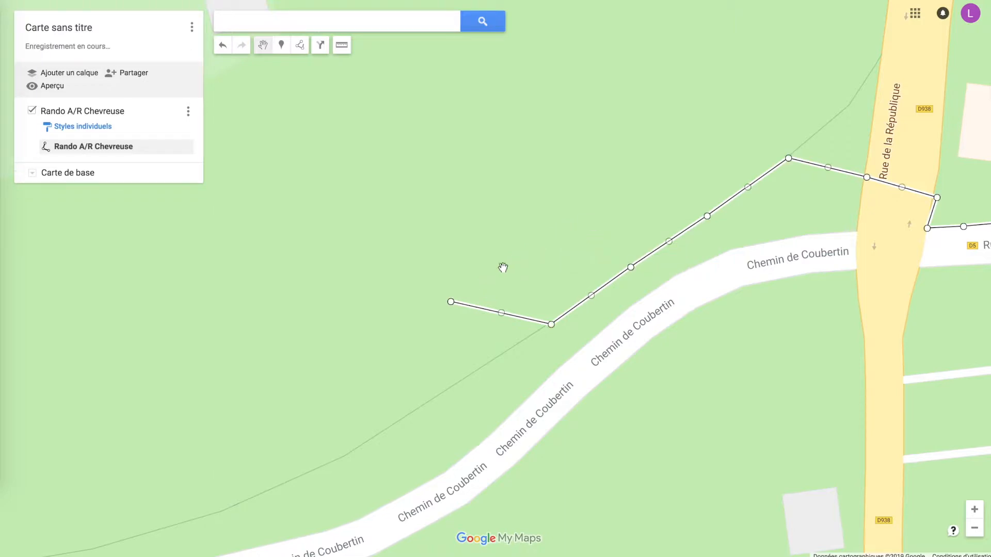
{"action": "right_click", "coordinate": [451, 304]}
{"action": "left_click", "coordinate": [486, 315]}
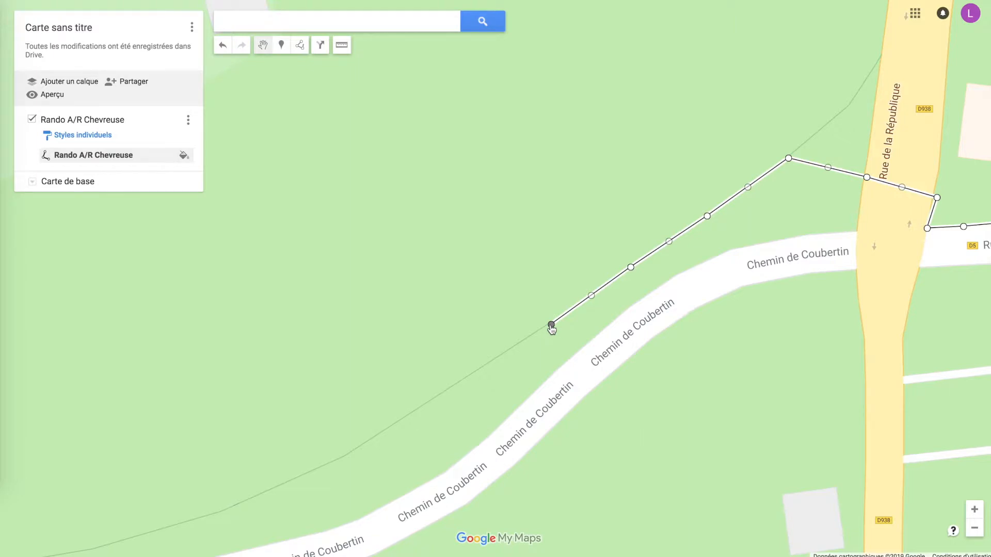
Extend the line from its last point southwest along the footpath with five more points
{"action": "right_click", "coordinate": [551, 327]}
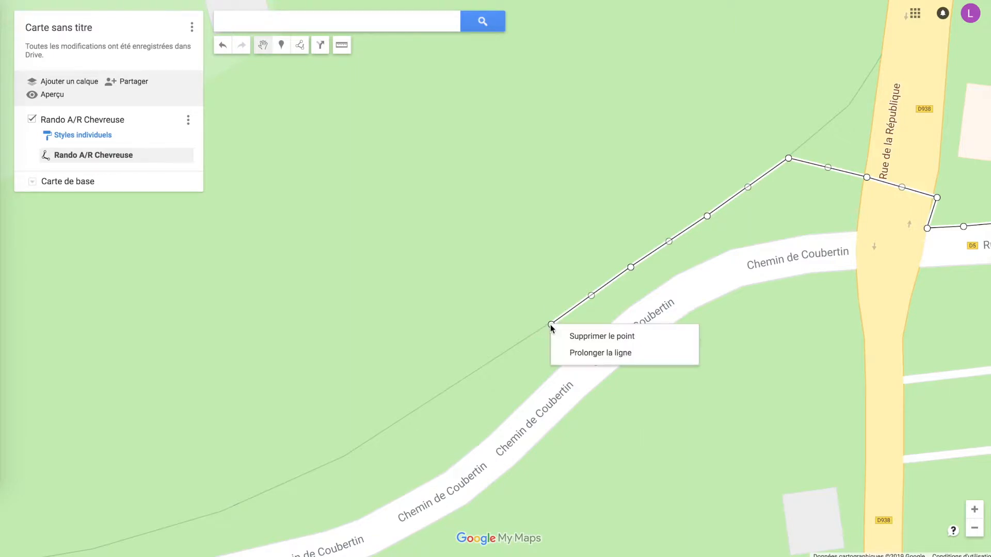
{"action": "left_click", "coordinate": [583, 351]}
{"action": "left_click", "coordinate": [484, 364]}
{"action": "double_click", "coordinate": [426, 407]}
{"action": "left_click", "coordinate": [373, 439]}
{"action": "left_click", "coordinate": [325, 466]}
{"action": "left_click", "coordinate": [275, 488]}
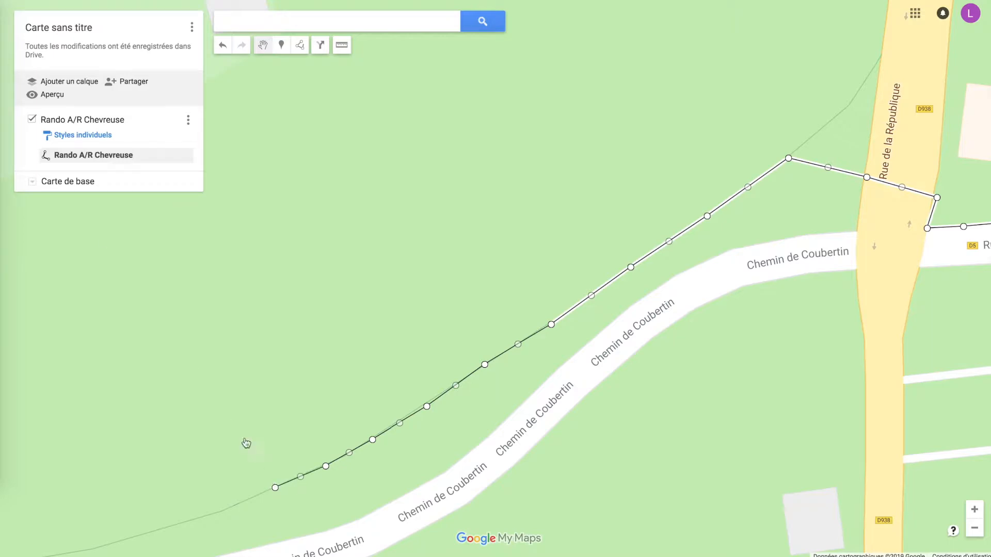
Switch the base map to satellite imagery and extend the line two more points west along the footpath
{"action": "left_click", "coordinate": [32, 183]}
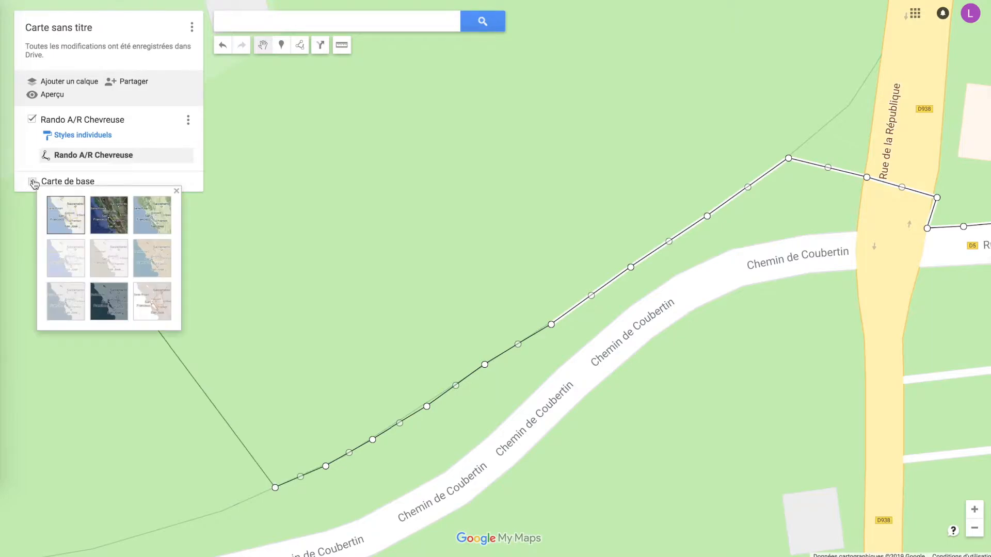
{"action": "left_click", "coordinate": [105, 214]}
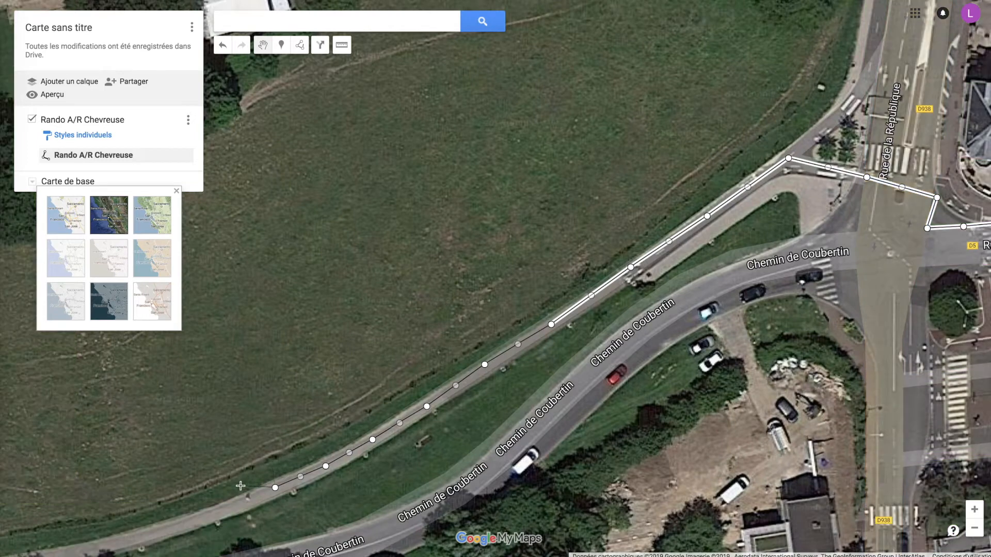
{"action": "left_click", "coordinate": [203, 515]}
{"action": "left_click", "coordinate": [145, 531]}
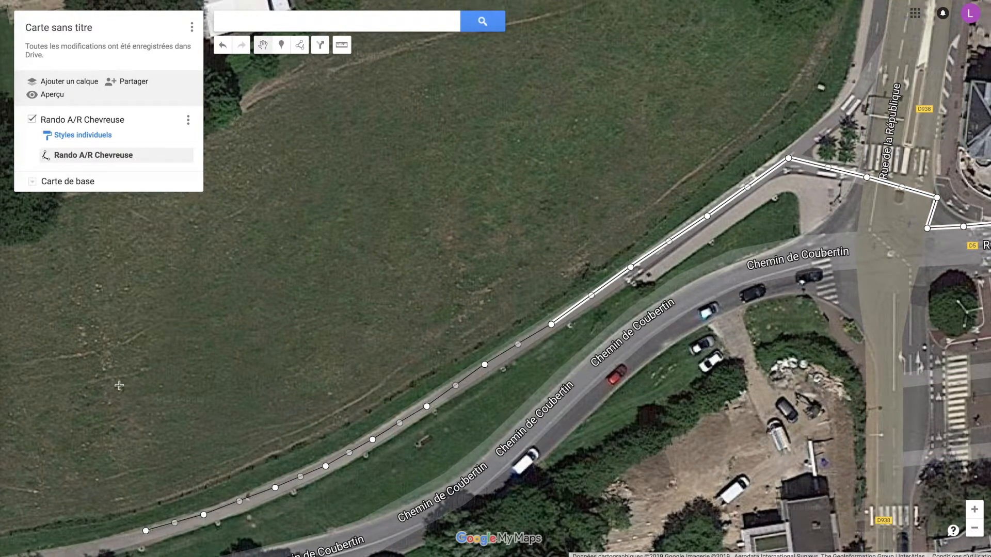
Set the base map back to the standard map style and end the line extension
{"action": "left_click", "coordinate": [32, 182]}
{"action": "left_click", "coordinate": [73, 214]}
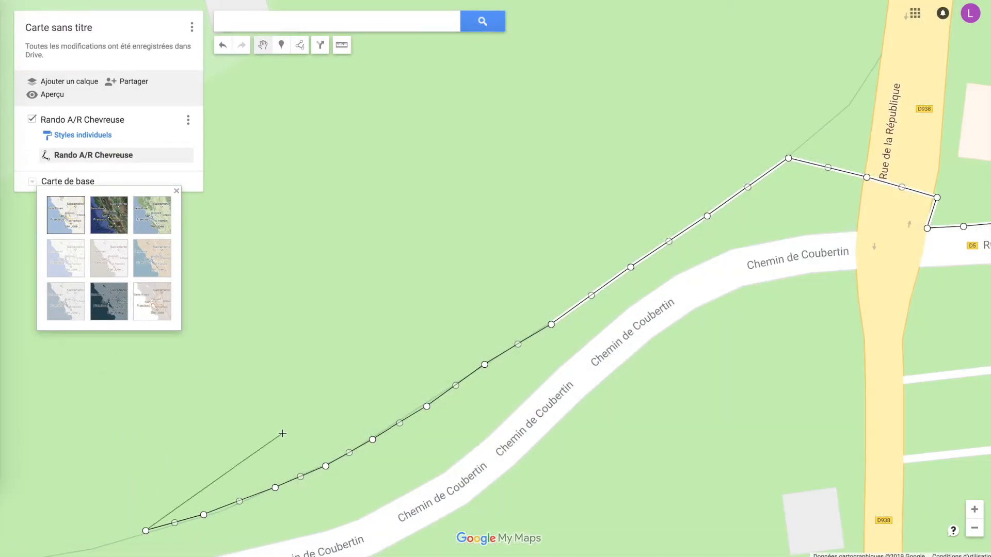
{"action": "key", "text": "Return"}
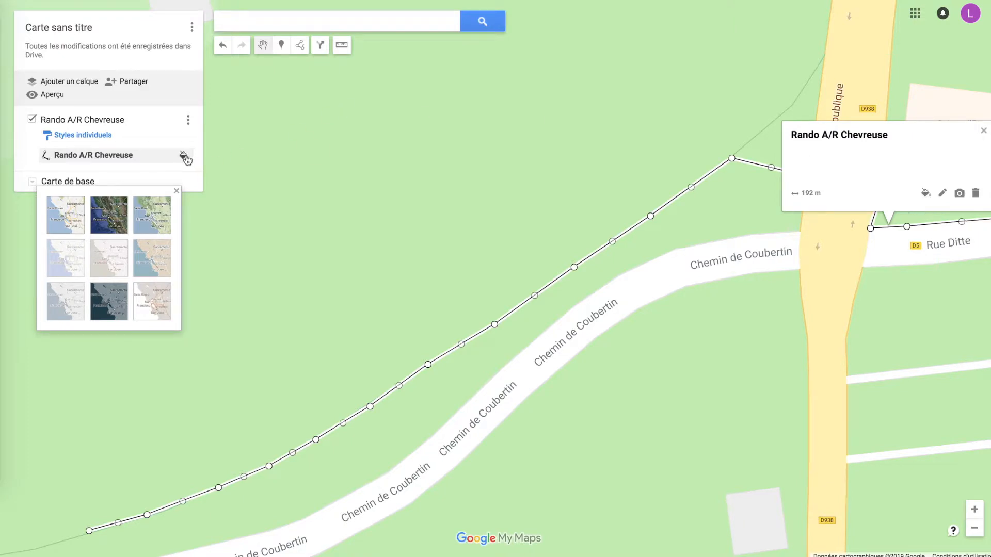
Make the Rando A/R Chevreuse line thicker and colour it orange-red
{"action": "left_click", "coordinate": [186, 157]}
{"action": "left_click_drag", "start_coordinate": [74, 206], "coordinate": [103, 213]}
{"action": "left_click", "coordinate": [89, 155]}
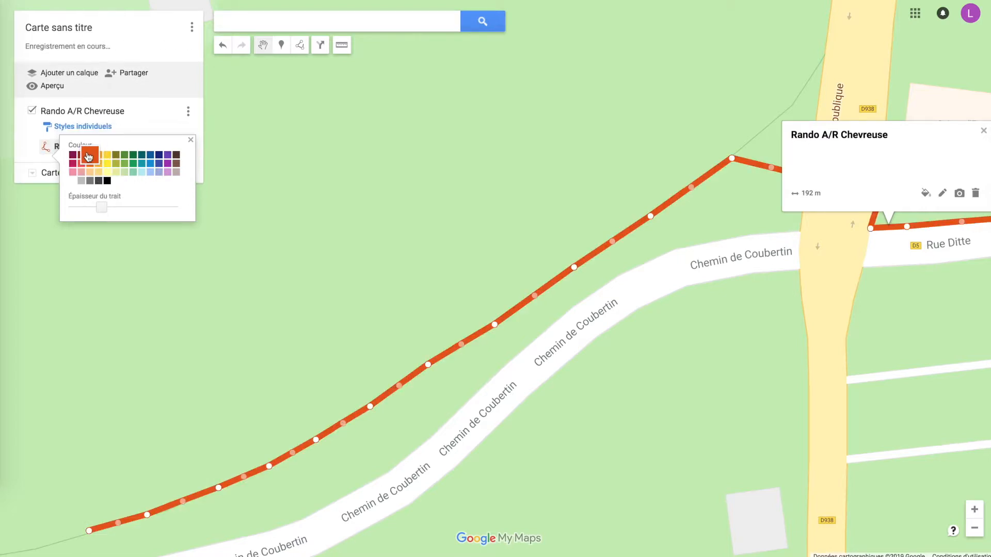
{"action": "left_click", "coordinate": [266, 327]}
Add a second layer to the map and name it Rando Boucle Chevreuse
{"action": "left_click_drag", "start_coordinate": [673, 388], "coordinate": [387, 336]}
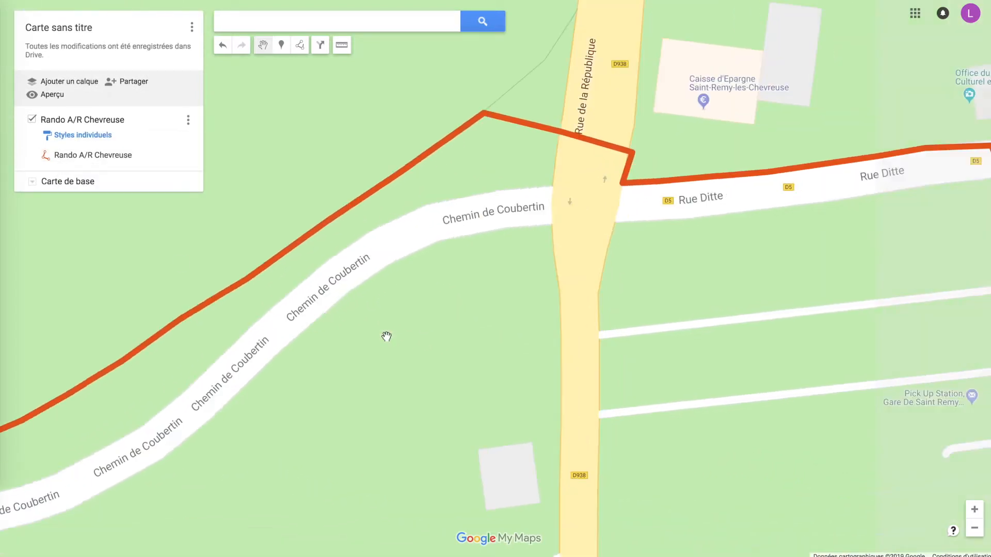
{"action": "scroll", "coordinate": [429, 340], "scroll_direction": "down", "scroll_amount": 3}
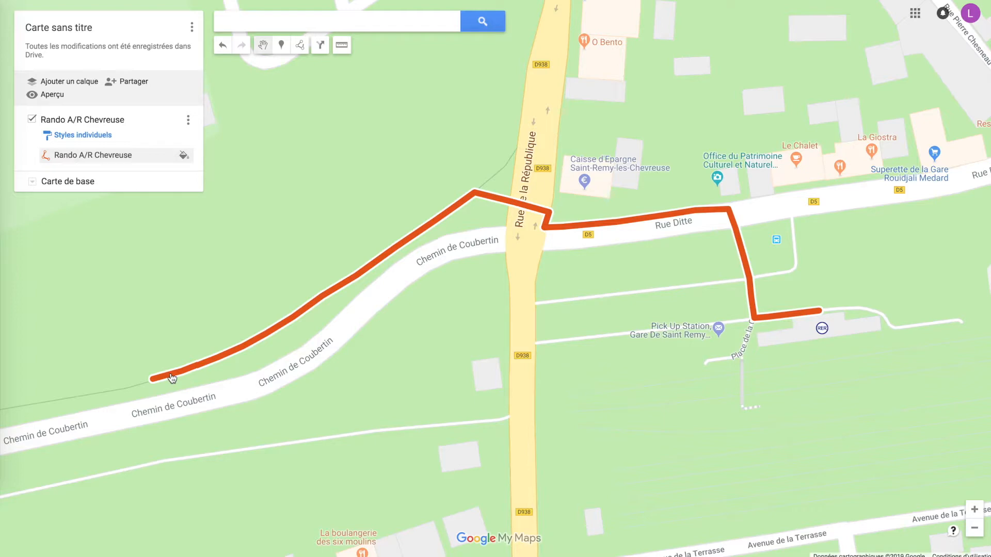
{"action": "left_click_drag", "start_coordinate": [666, 456], "coordinate": [479, 276]}
{"action": "scroll", "coordinate": [479, 276], "scroll_direction": "down", "scroll_amount": 2}
{"action": "left_click_drag", "start_coordinate": [472, 366], "coordinate": [426, 359]}
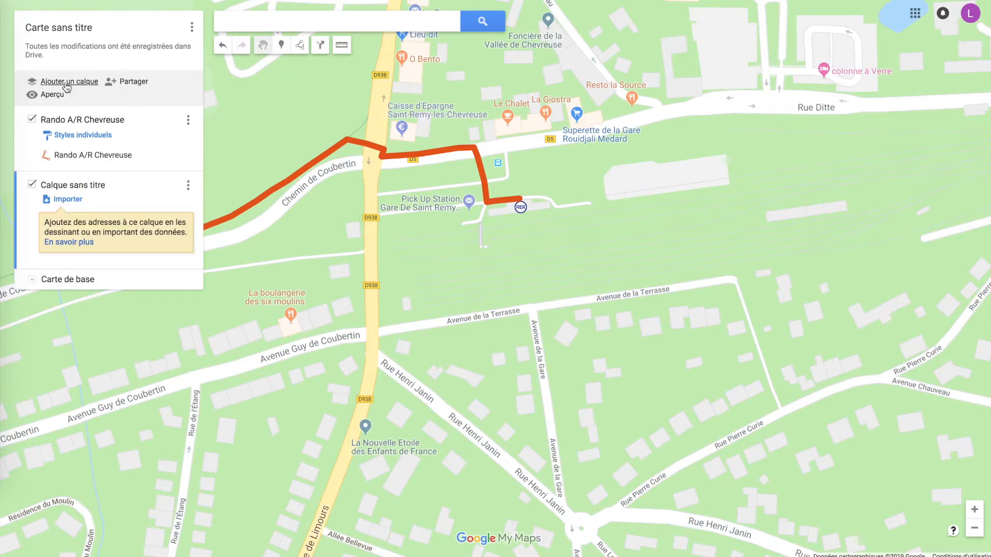
{"action": "left_click", "coordinate": [188, 184]}
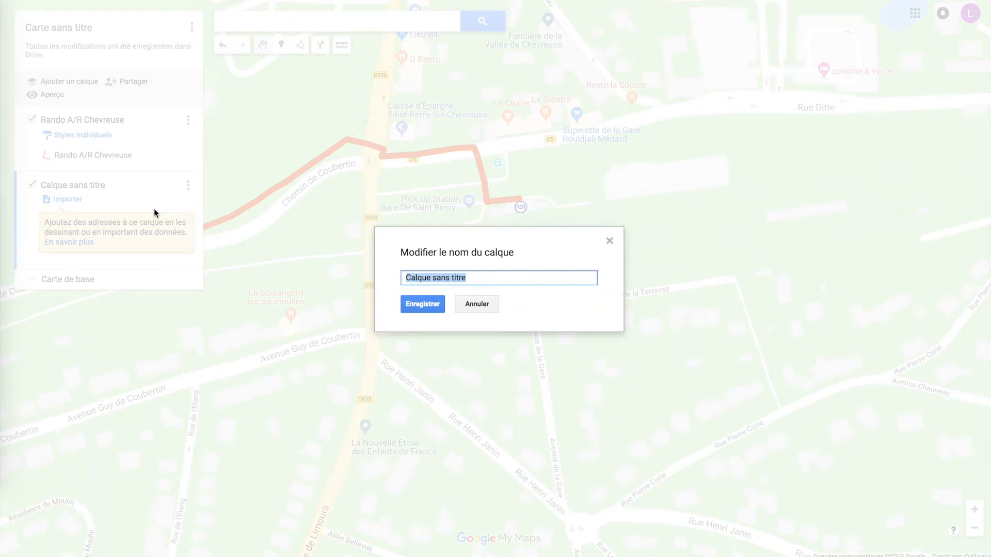
{"action": "type", "text": "Rando "}
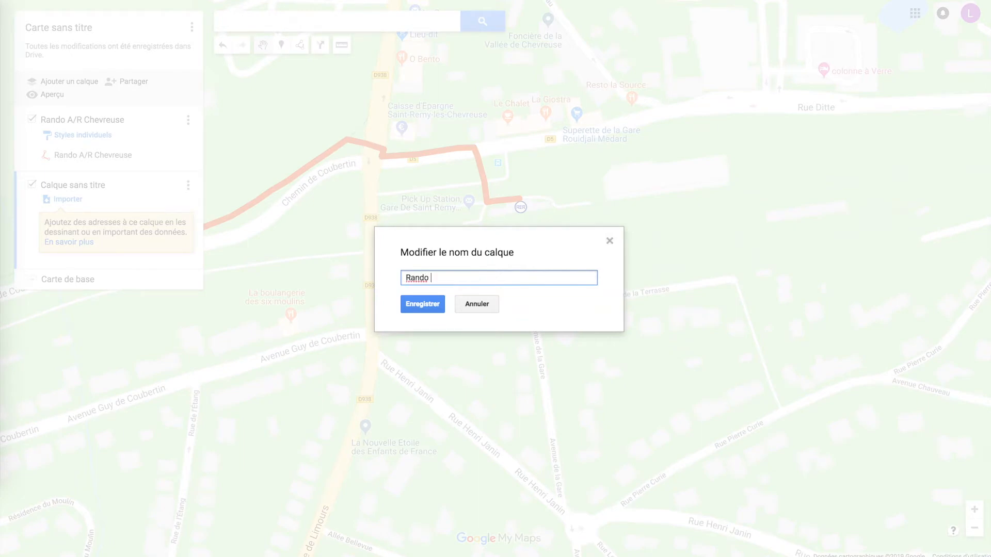
{"action": "type", "text": "Boucle Chevreuse"}
{"action": "key", "text": "Return"}
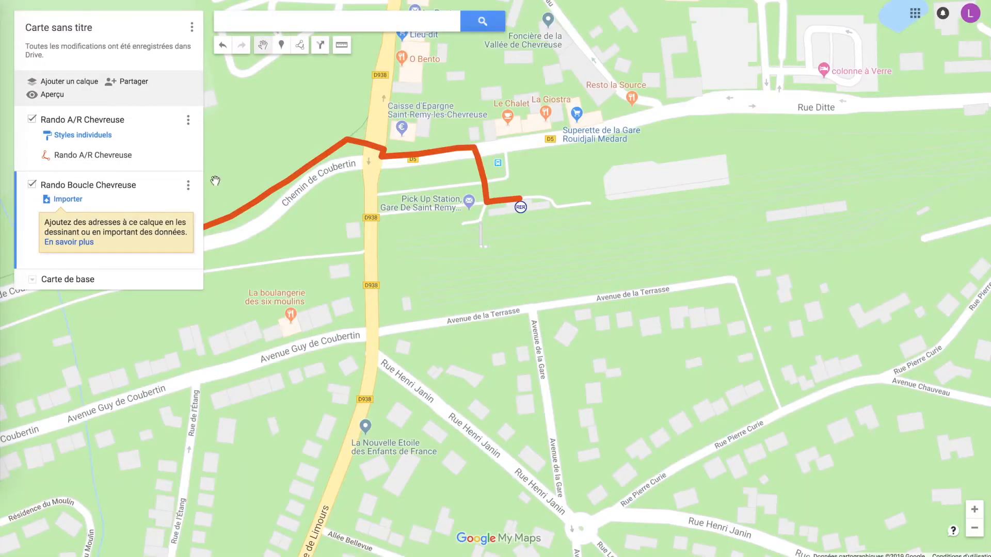
Start a new line at the station and trace it via Place de la Gare and Rue Ditte to the D938 junction
{"action": "left_click", "coordinate": [301, 47]}
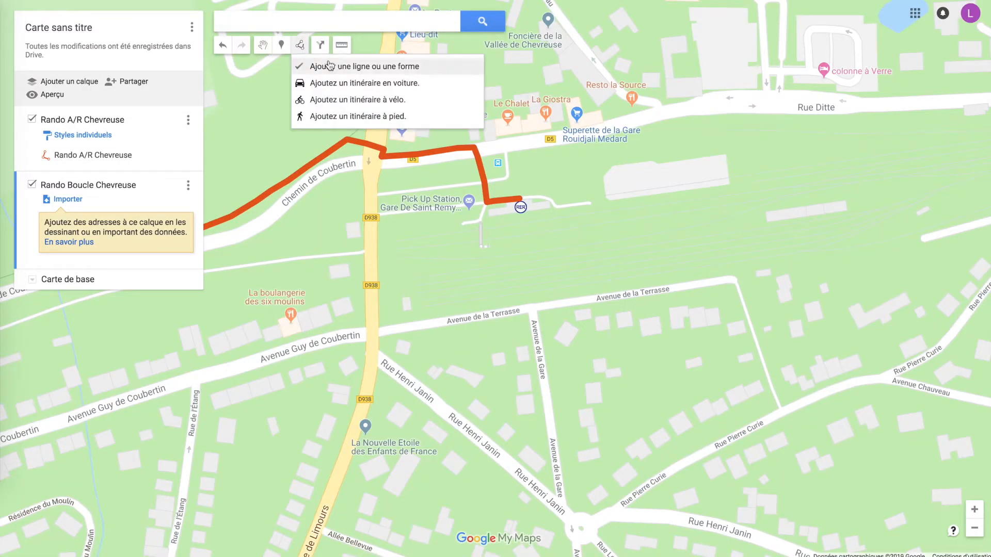
{"action": "left_click", "coordinate": [325, 68]}
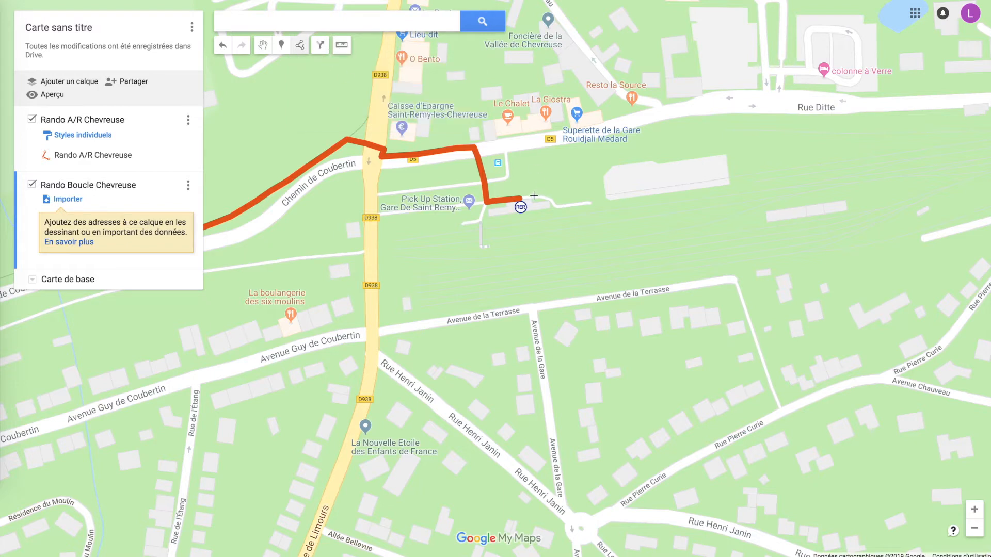
{"action": "left_click", "coordinate": [532, 196]}
{"action": "left_click", "coordinate": [492, 196]}
{"action": "left_click", "coordinate": [481, 148]}
{"action": "left_click", "coordinate": [375, 166]}
Continue the line south along the D938 and down Rue Henri Janin to the roundabout
{"action": "left_click", "coordinate": [372, 247]}
{"action": "left_click", "coordinate": [372, 331]}
{"action": "left_click", "coordinate": [373, 358]}
{"action": "left_click", "coordinate": [497, 464]}
{"action": "left_click", "coordinate": [573, 514]}
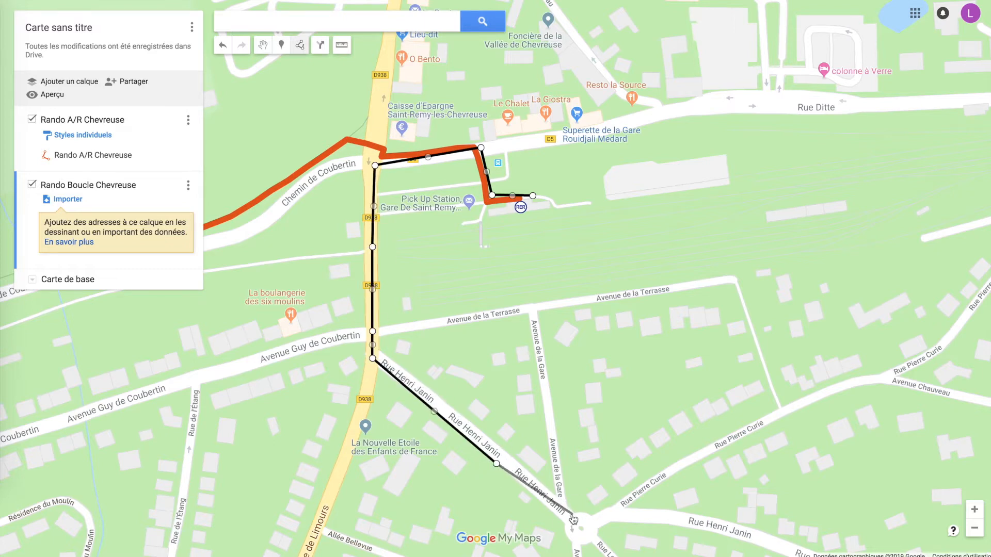
Bring the line back via Avenue de la Gare and Avenue de la Terrasse, and north on the D938 to Rue Ditte
{"action": "left_click", "coordinate": [533, 310]}
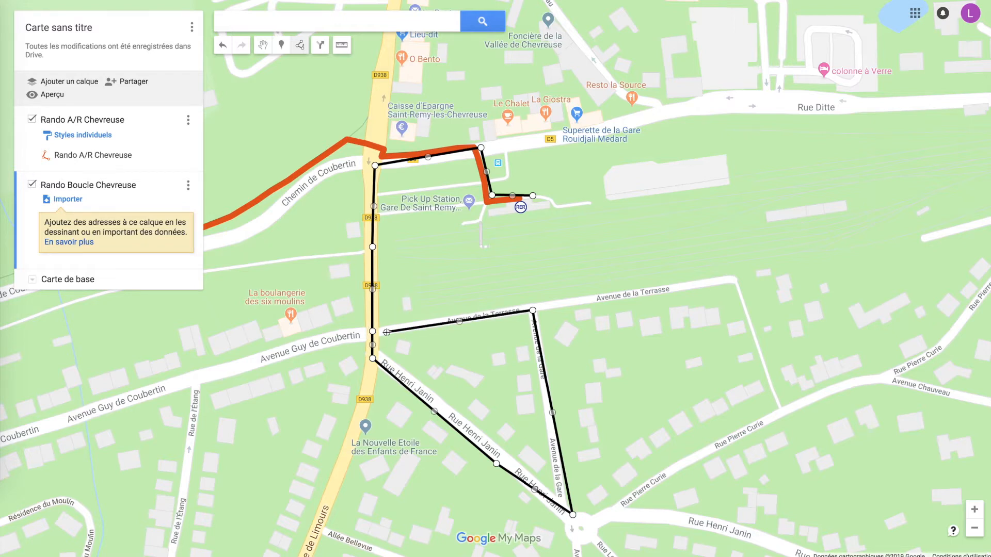
{"action": "left_click", "coordinate": [387, 332]}
{"action": "left_click", "coordinate": [379, 275]}
{"action": "left_click", "coordinate": [379, 205]}
{"action": "left_click", "coordinate": [384, 172]}
Close the loop along Rue Ditte and Place de la Gare to the station and end the line there
{"action": "left_click", "coordinate": [472, 156]}
{"action": "left_click", "coordinate": [478, 211]}
{"action": "left_click", "coordinate": [534, 198]}
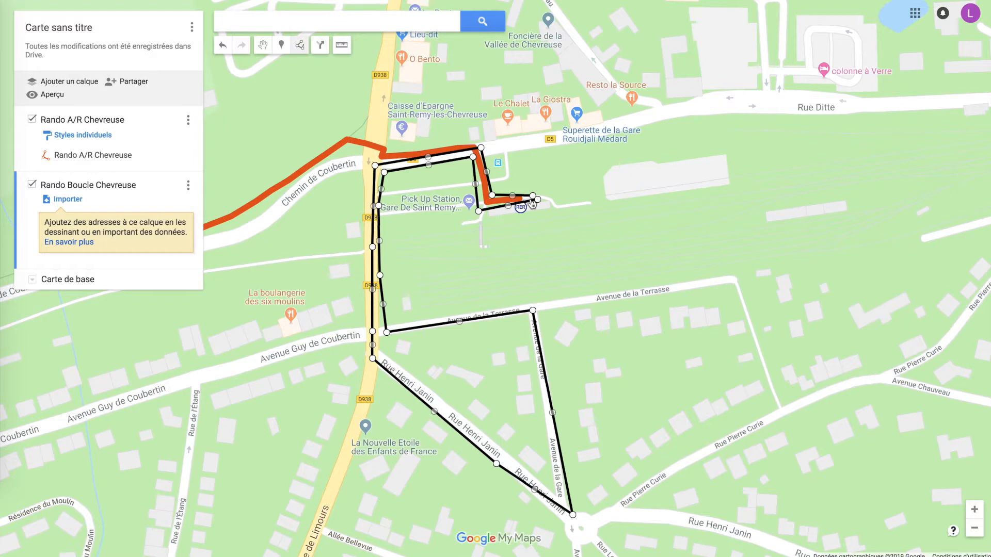
{"action": "left_click", "coordinate": [537, 198]}
{"action": "key", "text": "Return"}
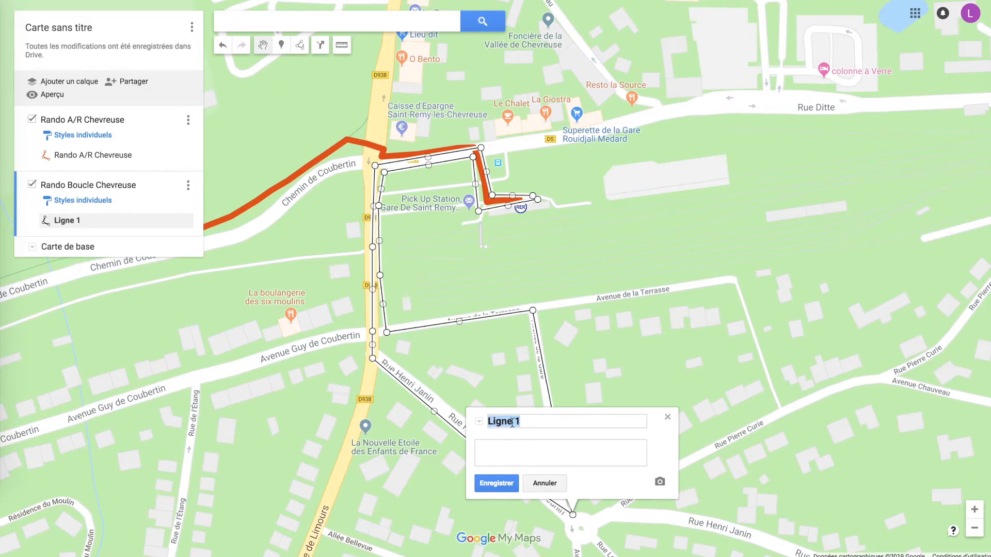
Name the loop line Rando Boucle Chevreuse and save it
{"action": "type", "text": "Rando Boucle "}
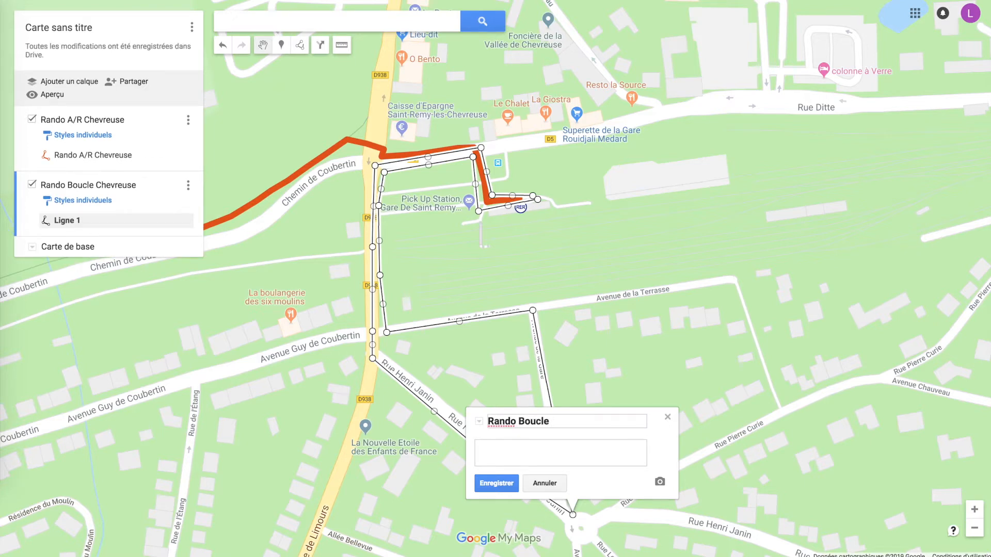
{"action": "type", "text": "Chevreuse"}
{"action": "left_click", "coordinate": [496, 484]}
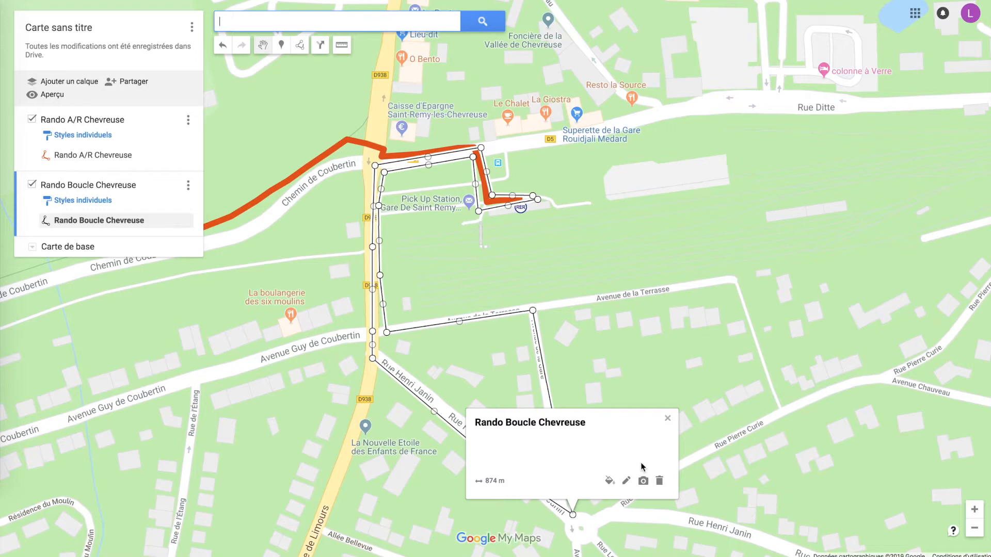
Restyle the Rando Boucle Chevreuse line with a dark green colour and a thinner line width
{"action": "left_click", "coordinate": [609, 481]}
{"action": "left_click", "coordinate": [668, 506]}
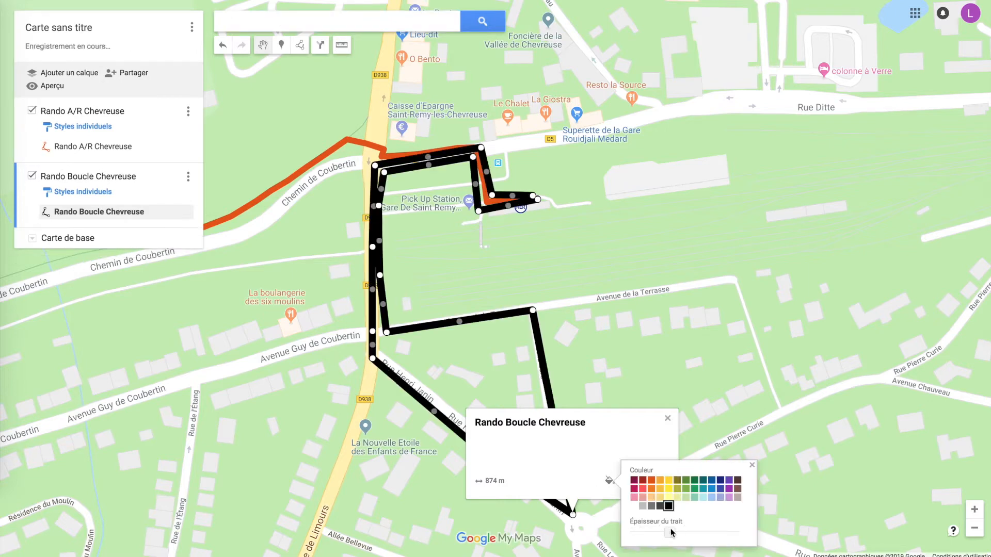
{"action": "left_click_drag", "start_coordinate": [669, 532], "coordinate": [656, 533]}
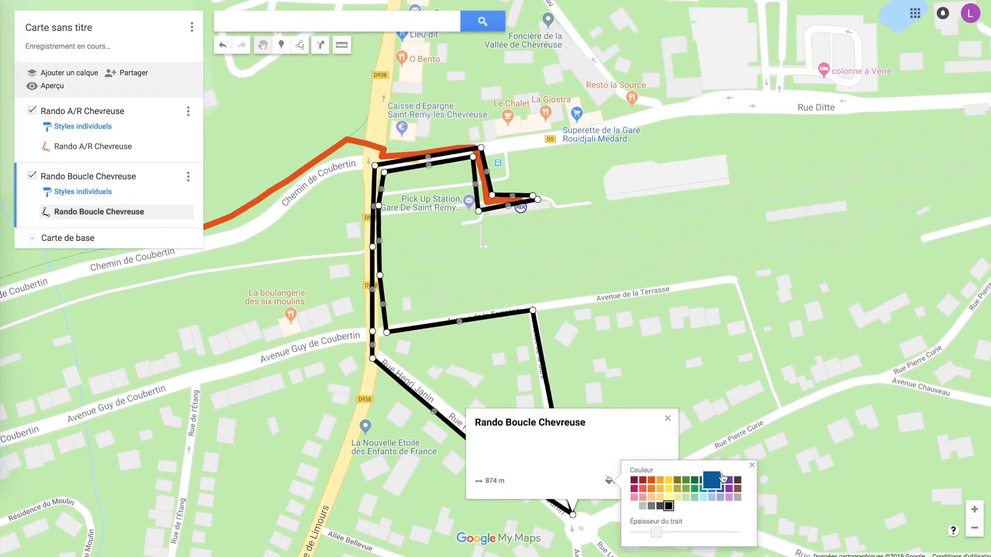
{"action": "left_click", "coordinate": [695, 480]}
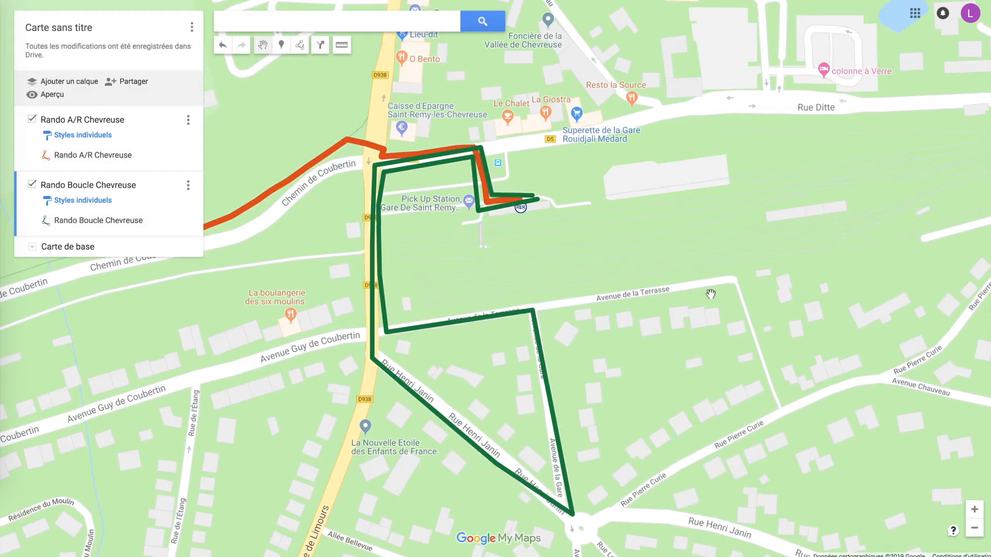
Set up a KML/KMZ export of only the Rando A/R Chevreuse layer, with output as a .KML file
{"action": "scroll", "coordinate": [711, 293], "scroll_direction": "down", "scroll_amount": 2}
{"action": "scroll", "coordinate": [814, 284], "scroll_direction": "down", "scroll_amount": 2}
{"action": "left_click_drag", "start_coordinate": [710, 333], "coordinate": [532, 333]}
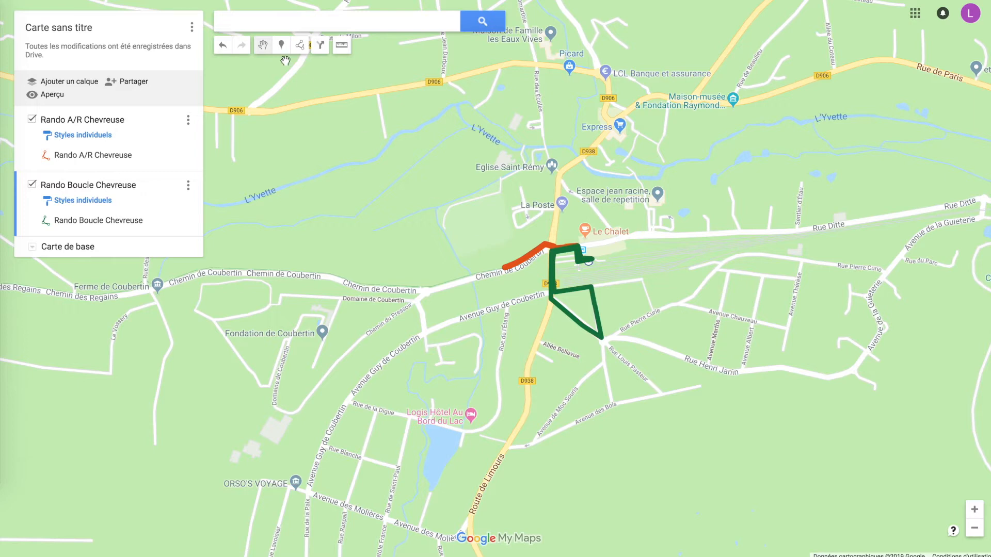
{"action": "left_click", "coordinate": [192, 29]}
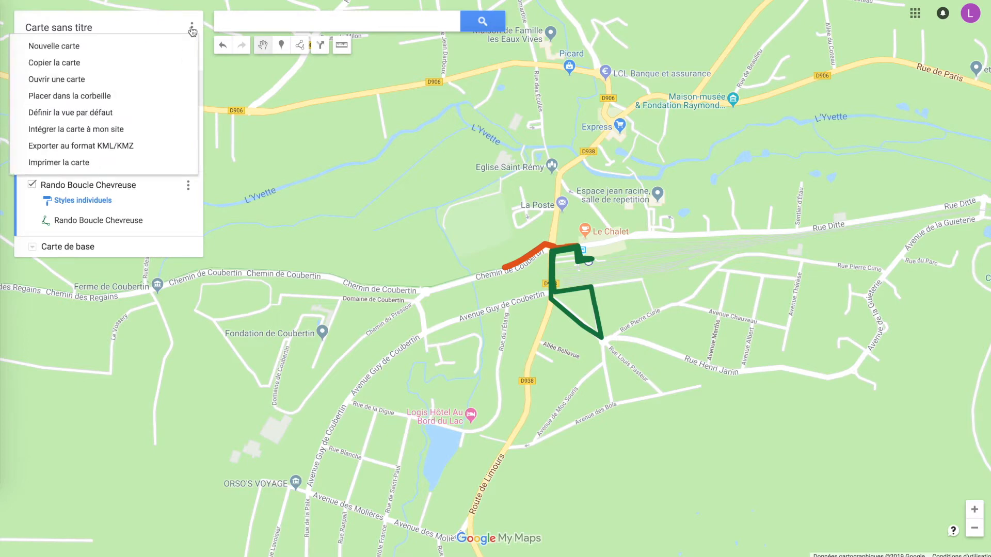
{"action": "left_click", "coordinate": [150, 149]}
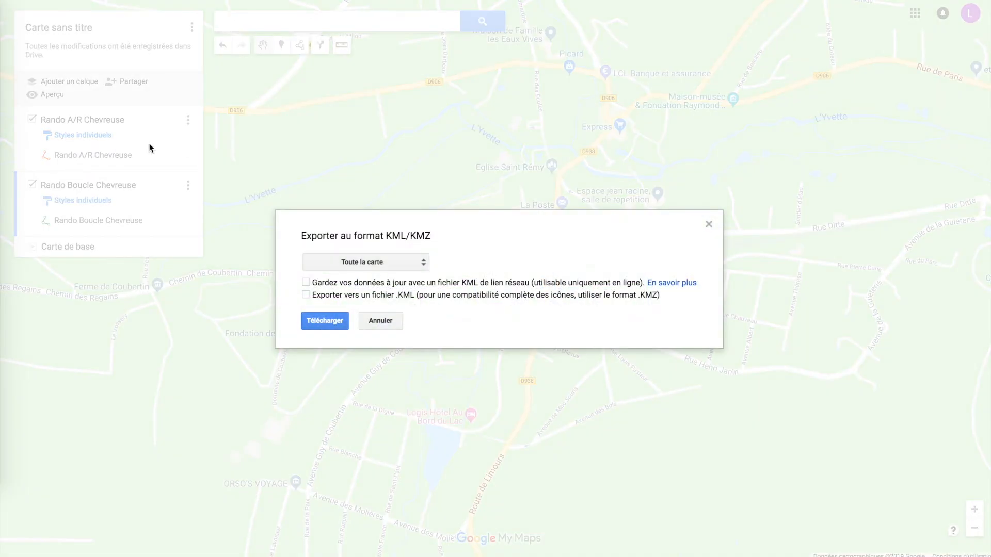
{"action": "left_click", "coordinate": [385, 263]}
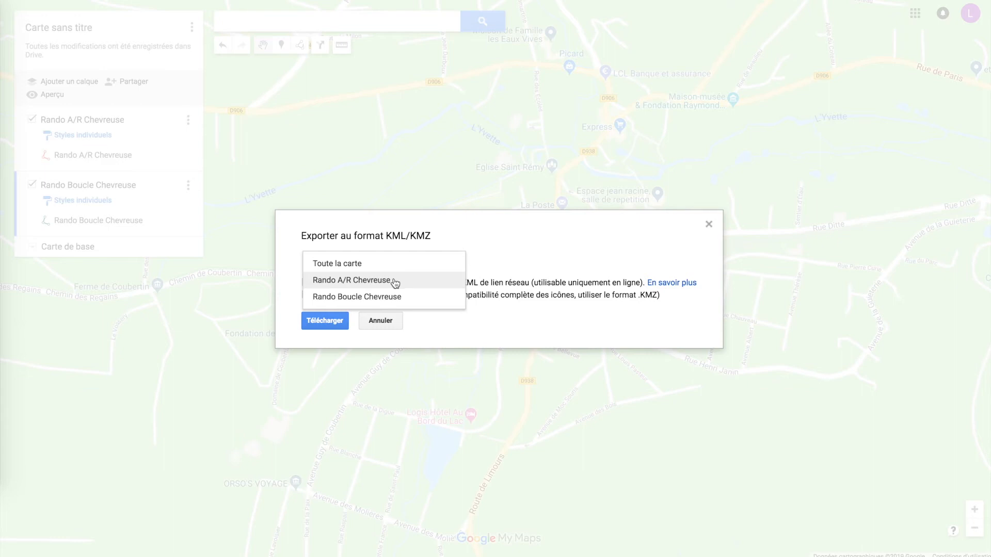
{"action": "left_click", "coordinate": [396, 283]}
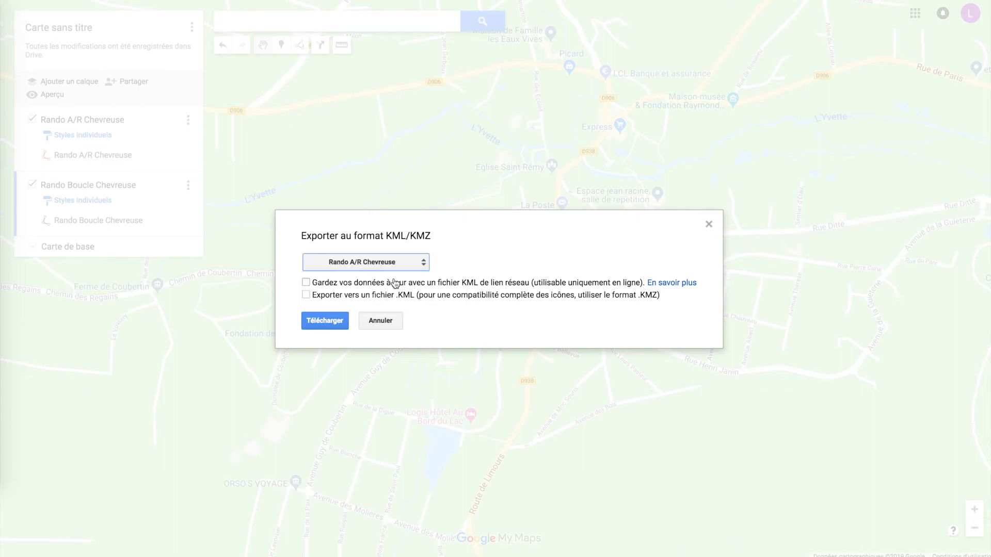
{"action": "left_click", "coordinate": [306, 296]}
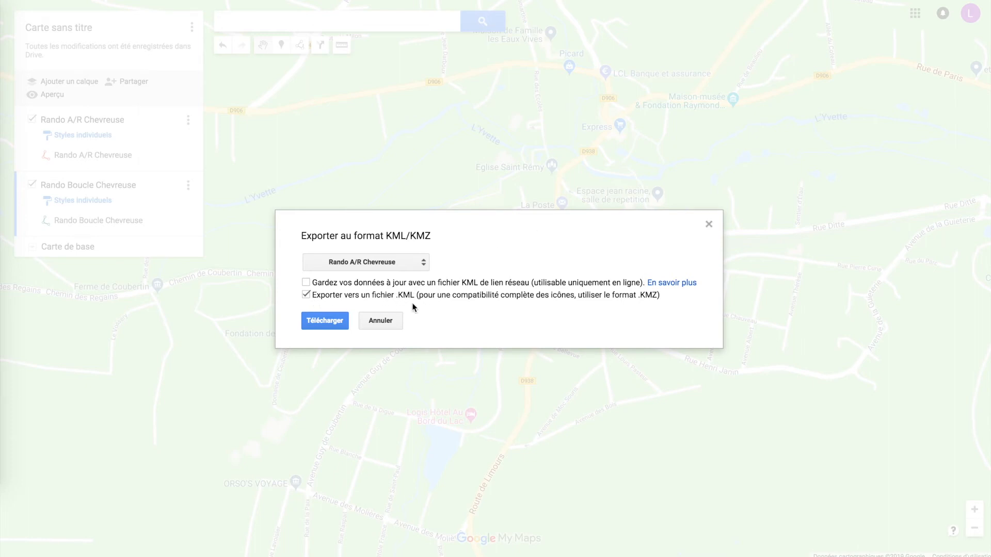
Download the export and save it in the Demo folder as Rando AR Chevreuse V2
{"action": "left_click", "coordinate": [319, 324]}
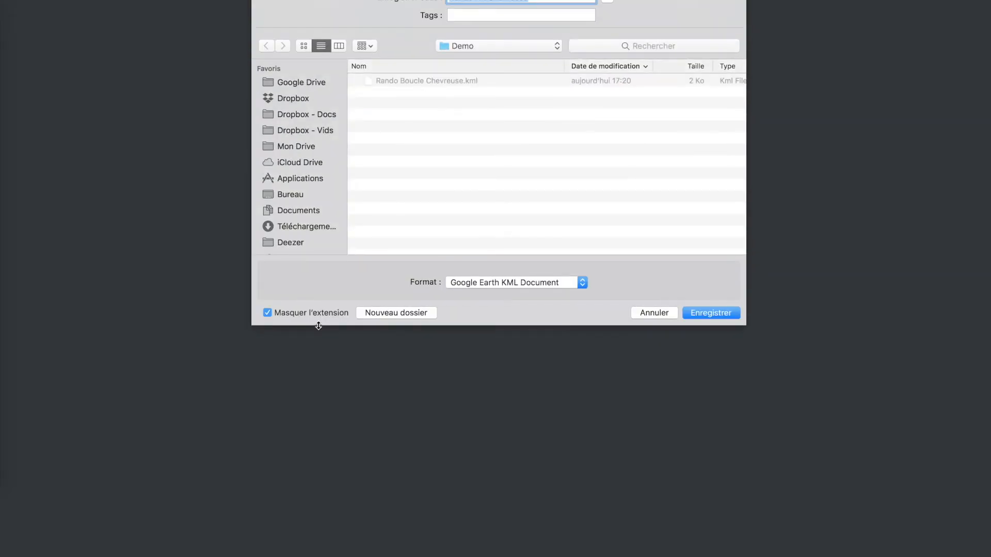
{"action": "key", "text": "Right"}
{"action": "key", "text": "Return"}
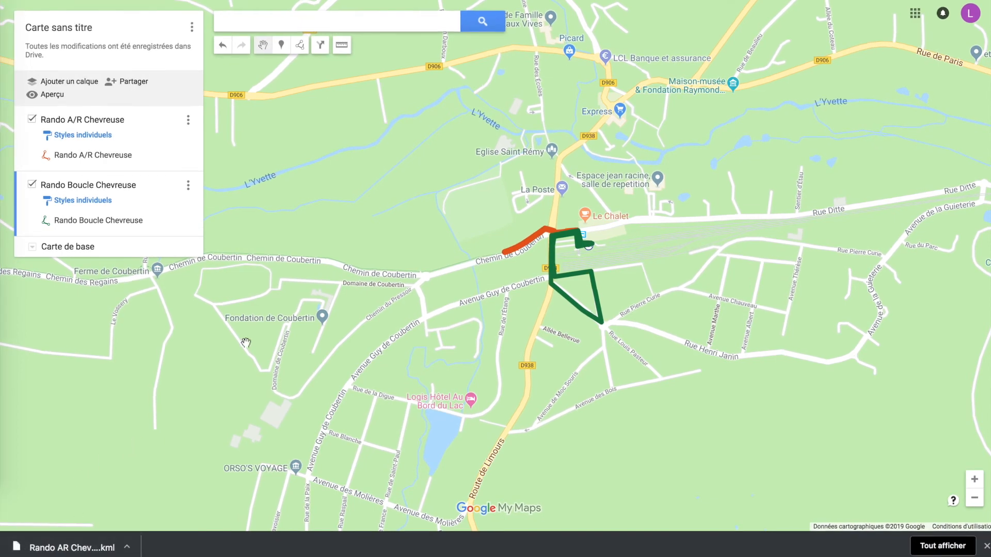
Switch to the Helloways hike form and upload Rando AR Chevreuse V2.kml as the GPS track
{"action": "key", "text": "ctrl+Tab"}
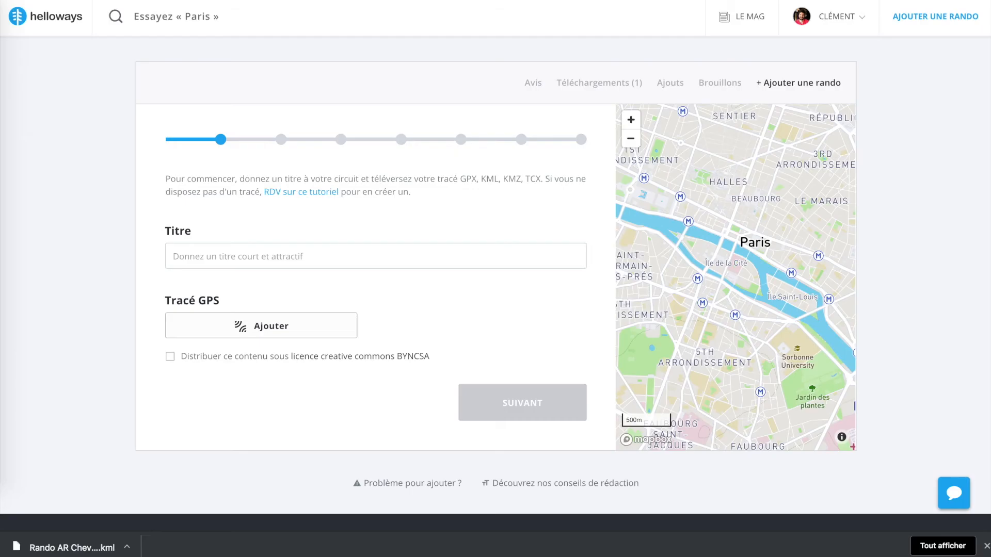
{"action": "left_click", "coordinate": [291, 326]}
{"action": "double_click", "coordinate": [458, 23]}
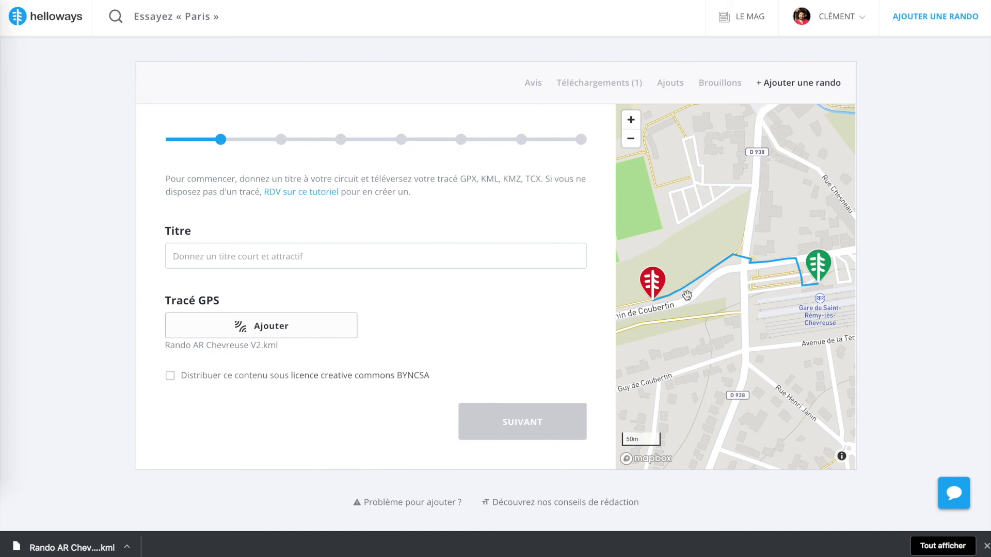
View the Helloways support chat and close it again
{"action": "left_click", "coordinate": [953, 492]}
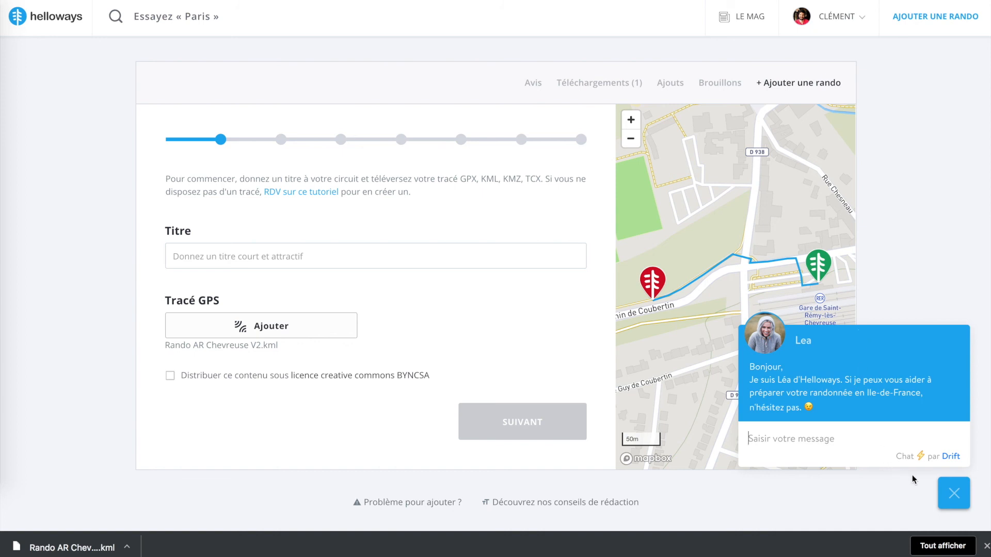
{"action": "left_click", "coordinate": [955, 493]}
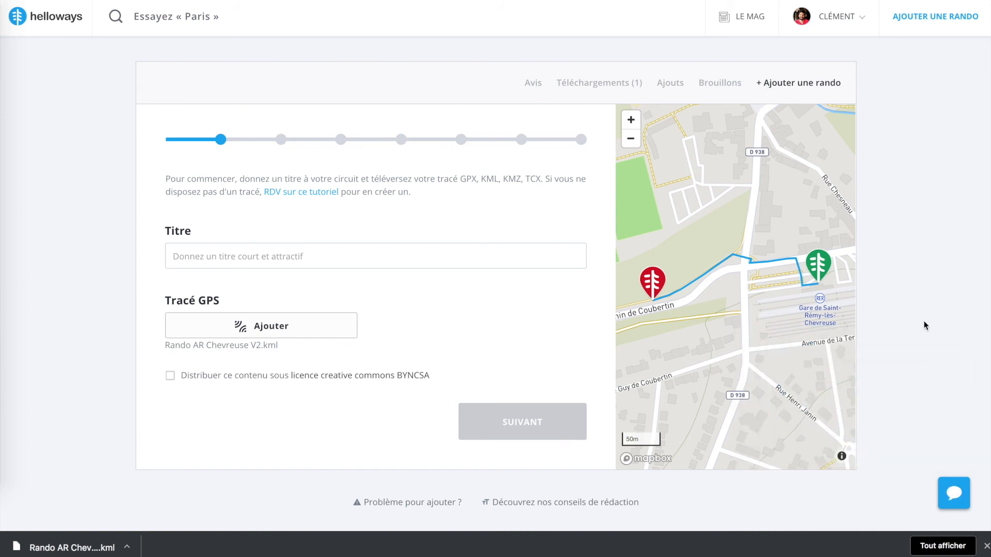